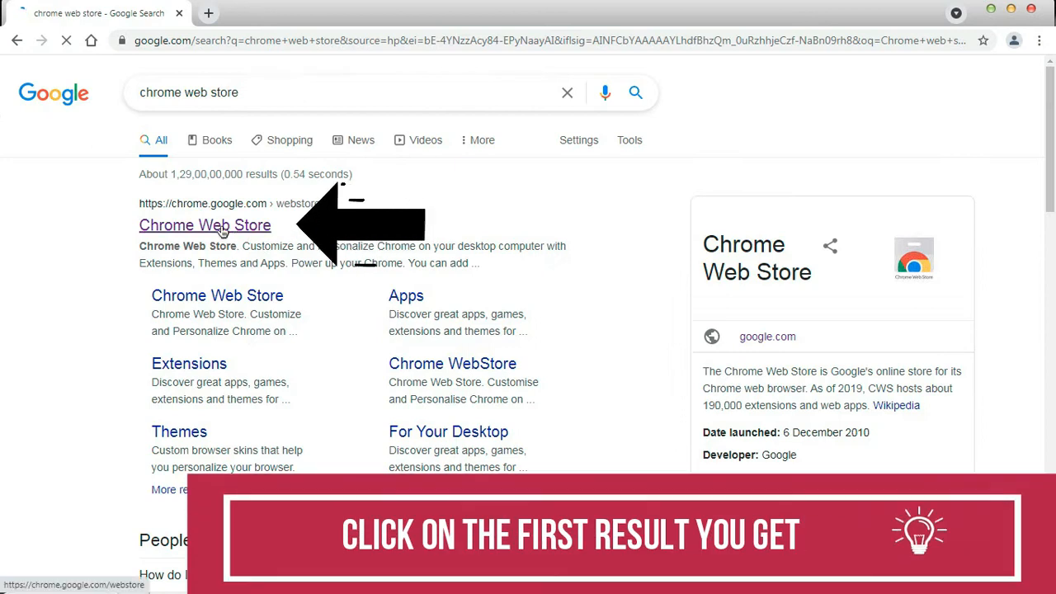
Open the Chrome Web Store from the search results and search it for "Screenshot youtbe".
left_click(221, 231)
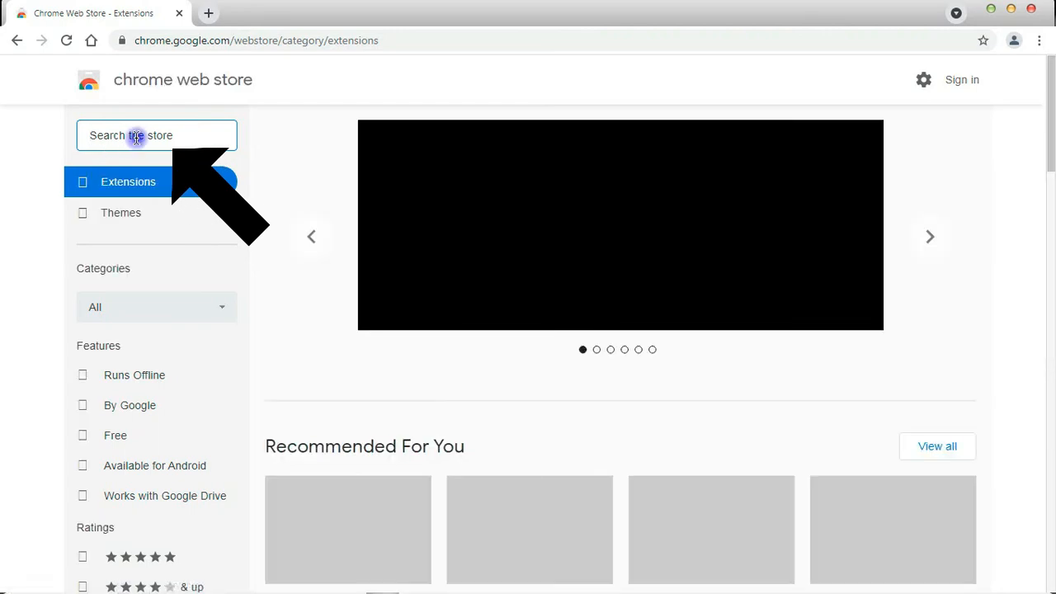
left_click(136, 136)
type("Screenshot ")
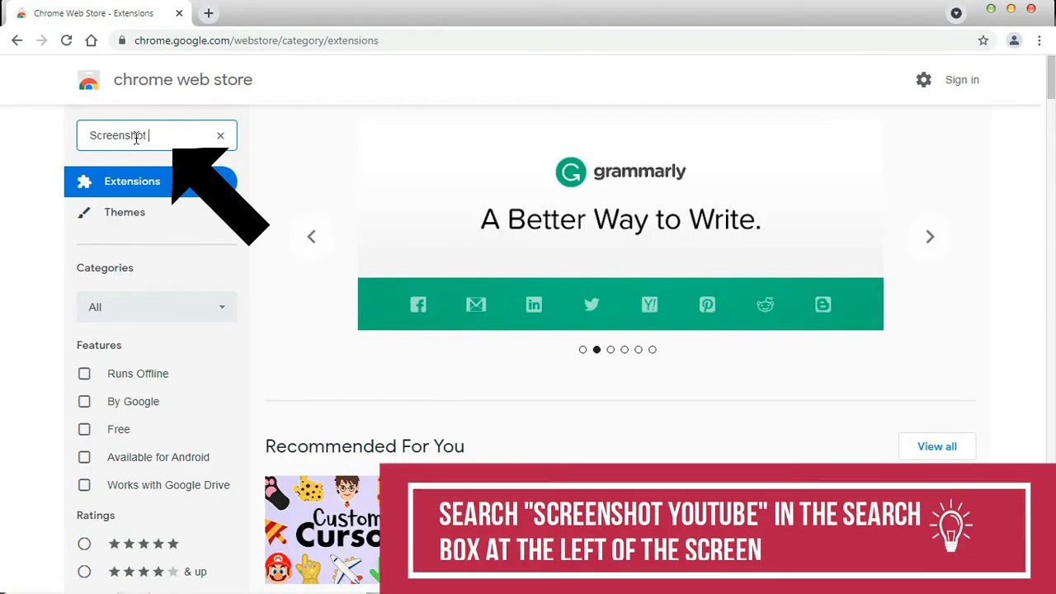
type("you")
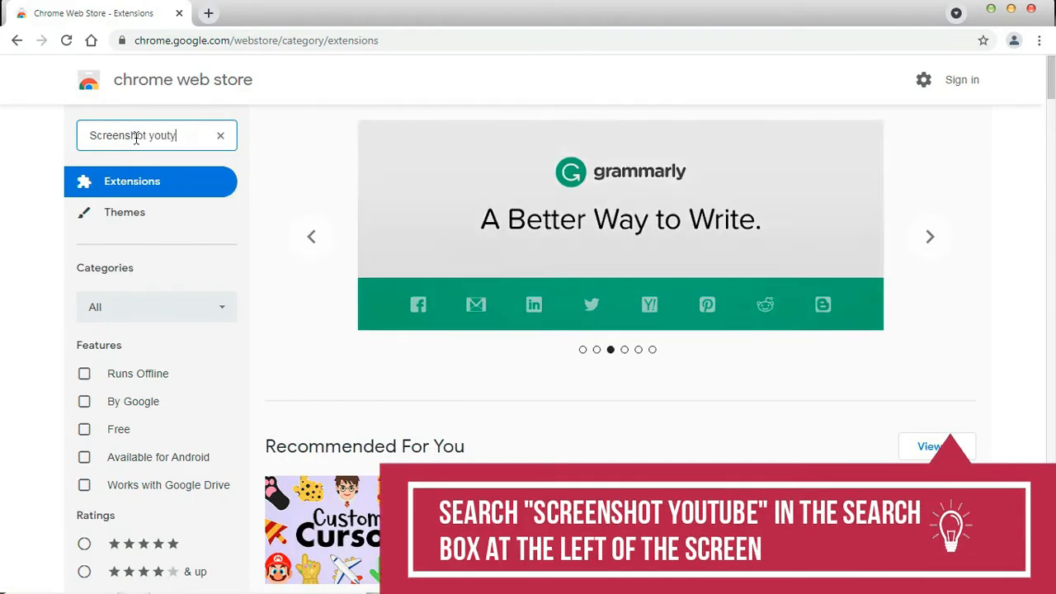
type("tbe")
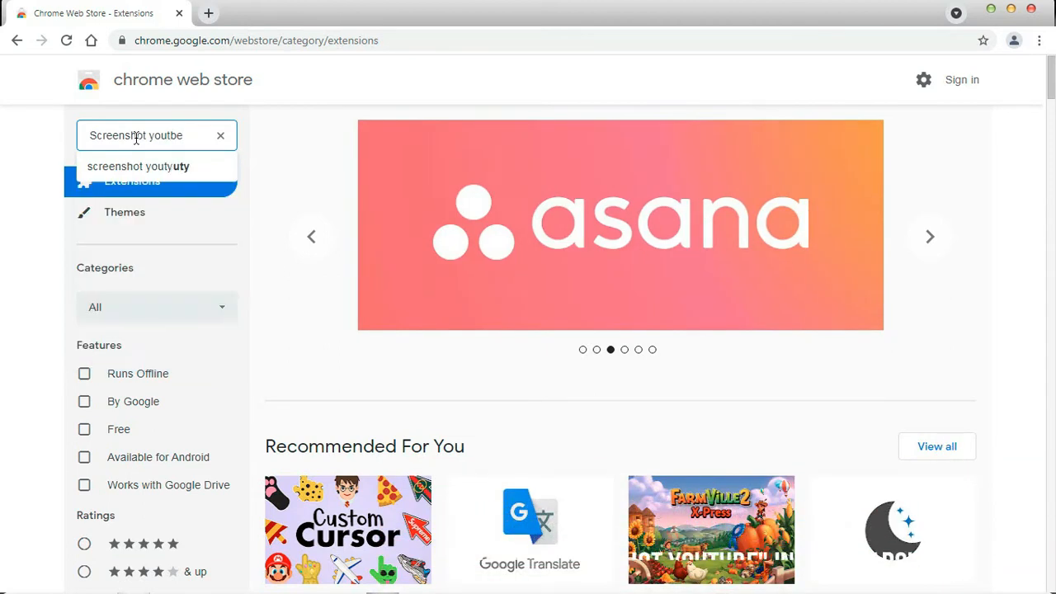
key("Return")
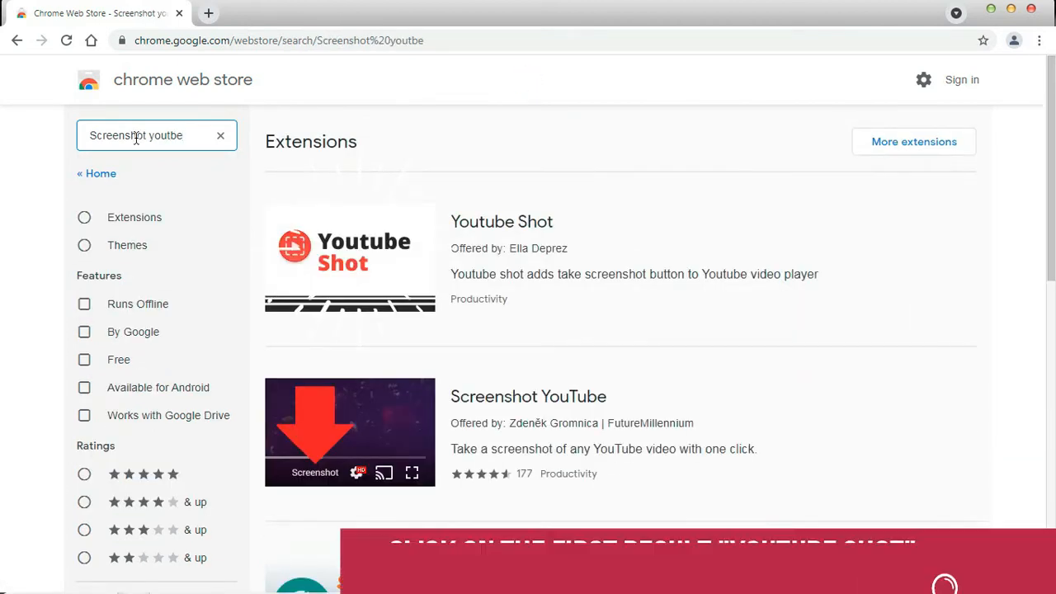
Open the Youtube Shot extension's page and add the extension to Chrome.
left_click(625, 223)
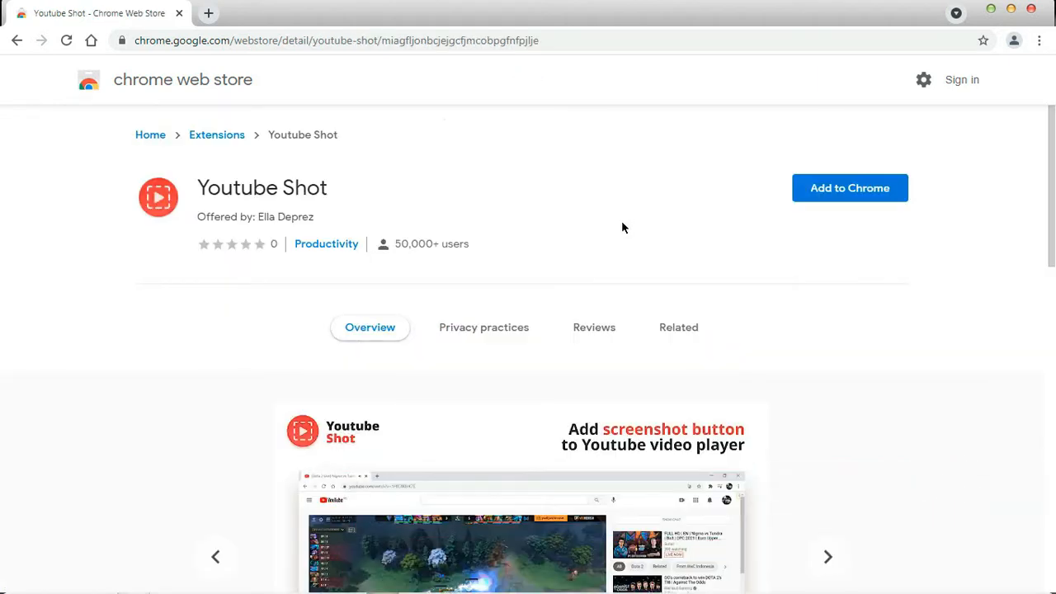
left_click(817, 191)
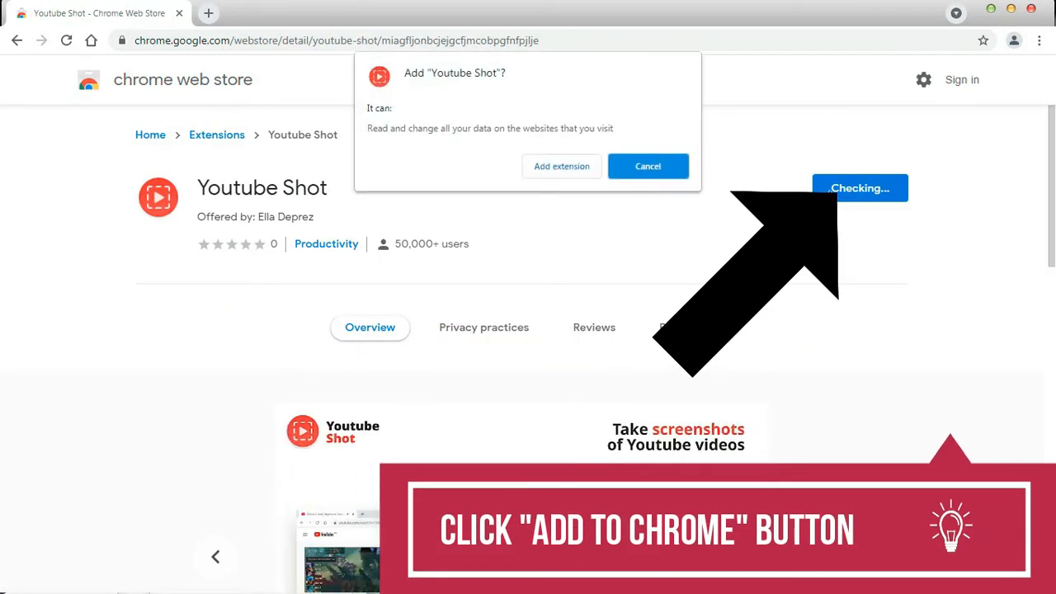
left_click(562, 167)
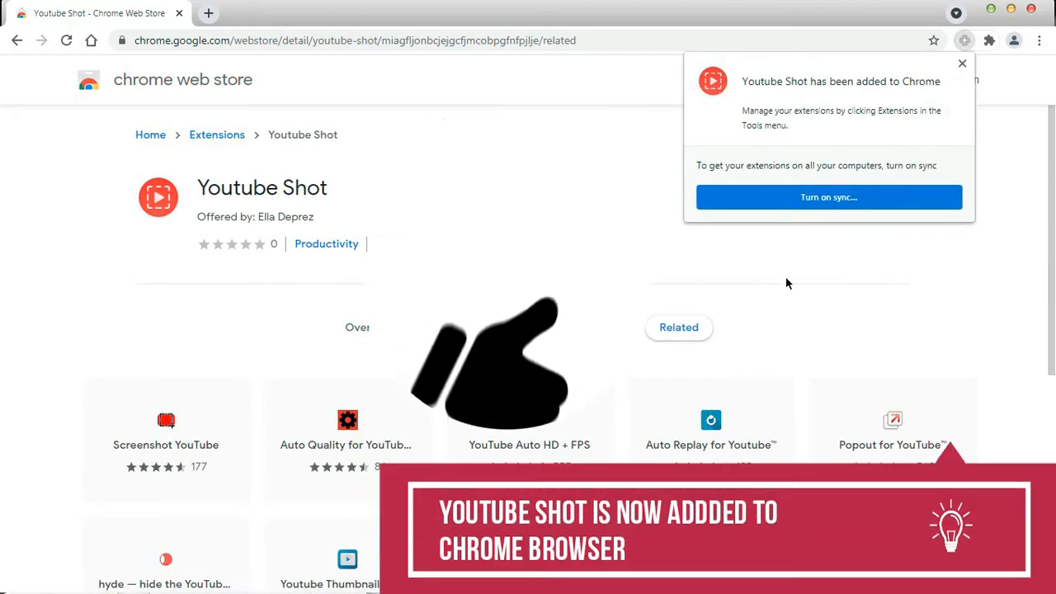
Dismiss the installation notice and check the browser's extensions list for Youtube Shot.
left_click(963, 65)
left_click(989, 40)
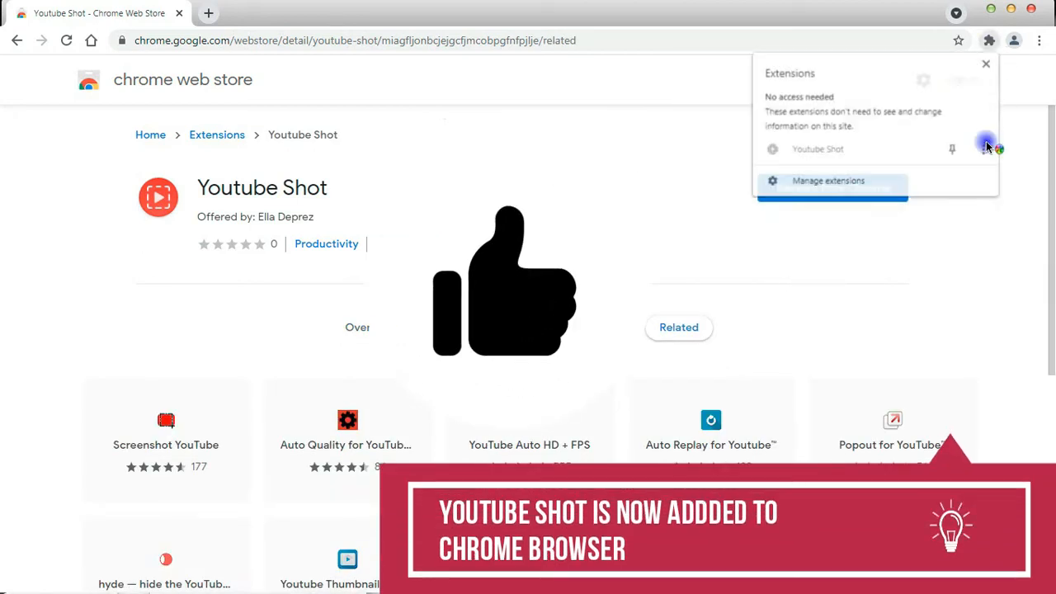
left_click(994, 44)
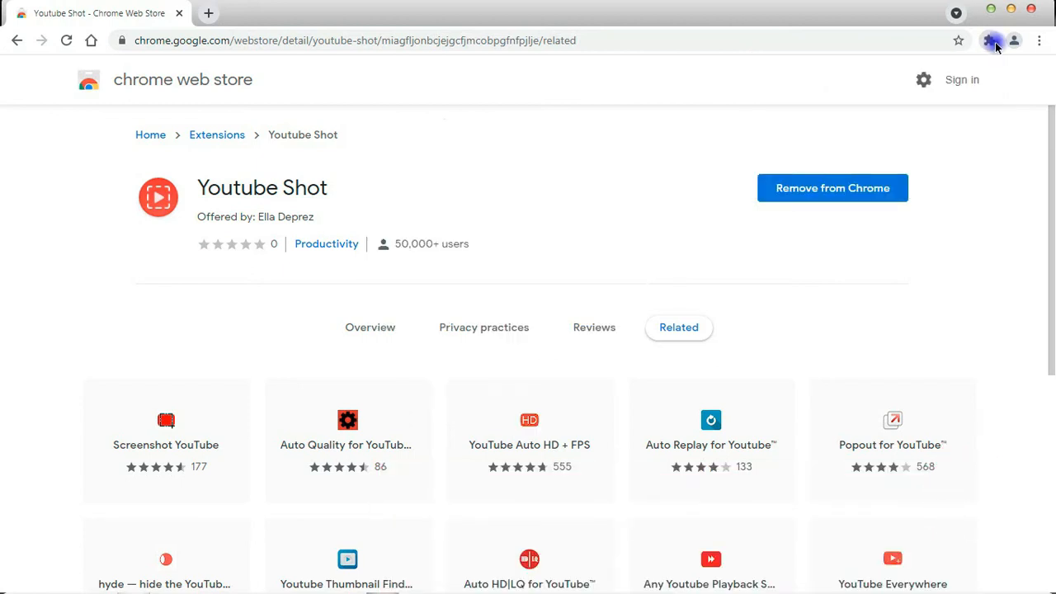
Search Google for "Comic Life" in a new tab and open plasq's Comic Life 3 for Mac & Windows page.
left_click(209, 14)
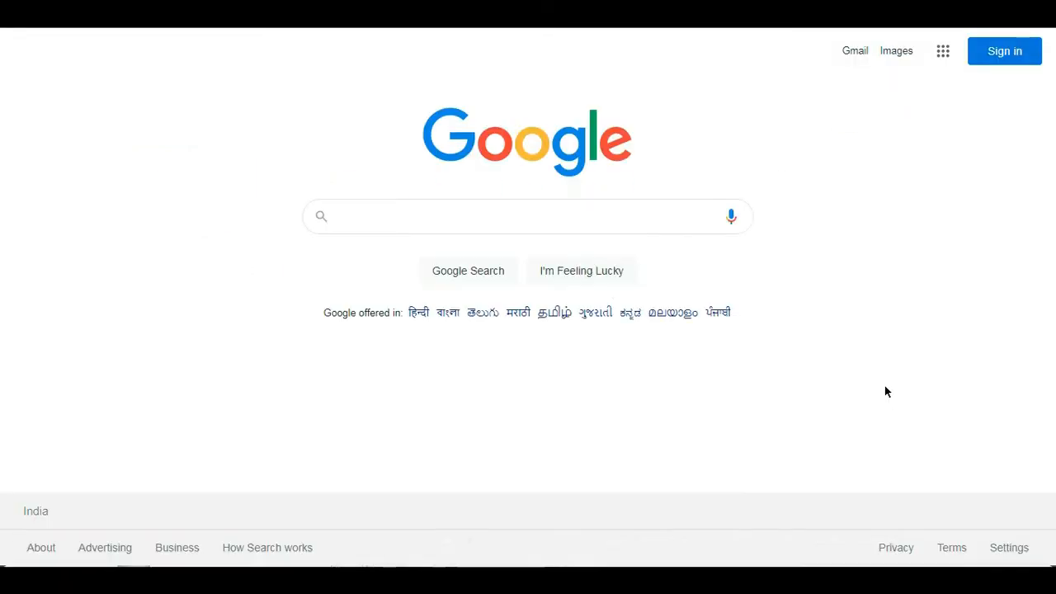
left_click(413, 221)
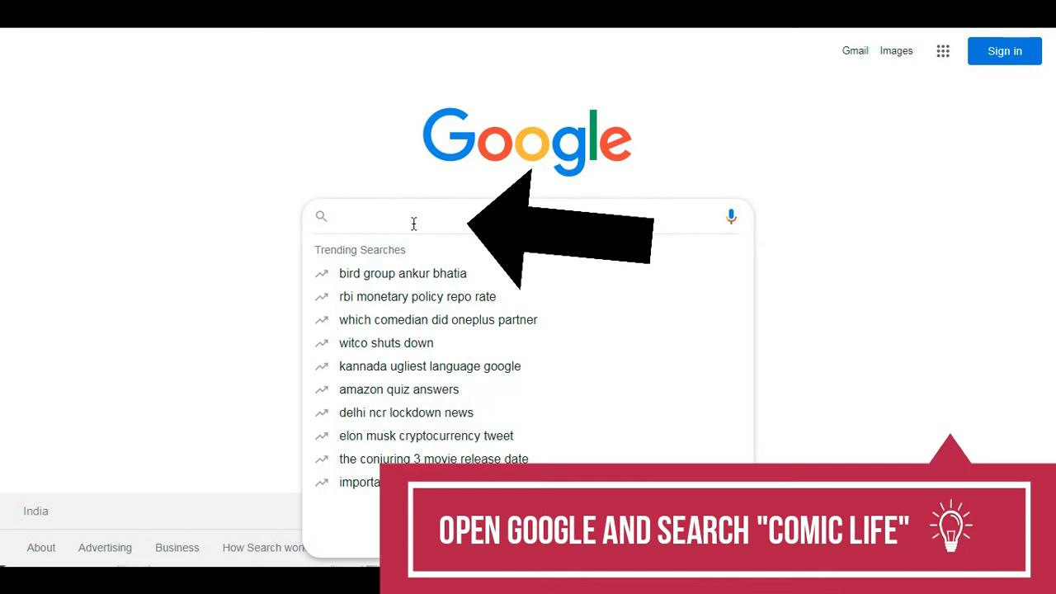
type("Comic Life")
key("Escape")
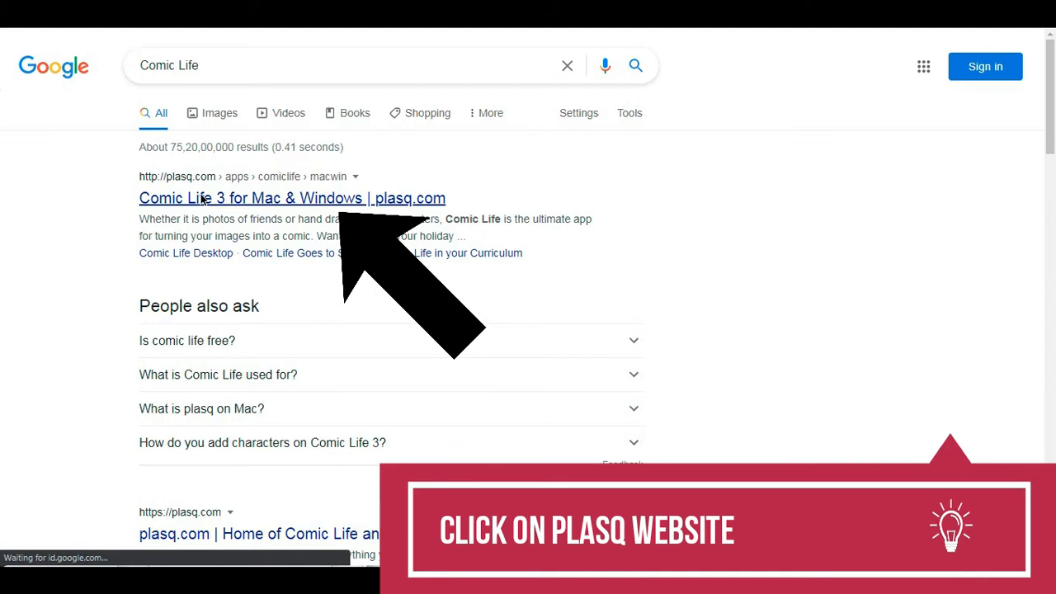
left_click(201, 199)
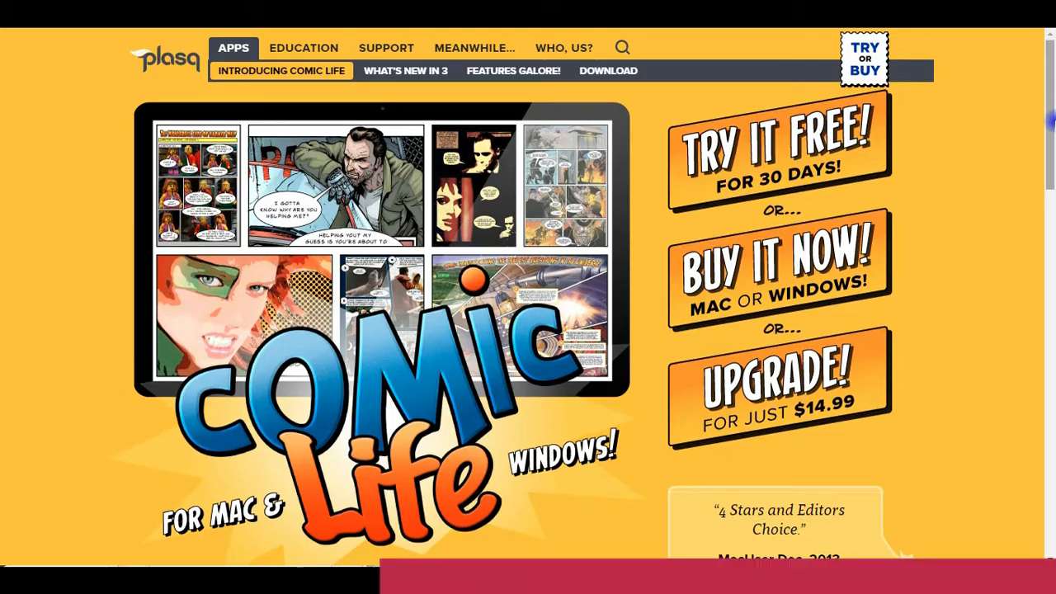
Download the first-time Windows PC installer from the Comic Life download page and open InstallCL3.exe.
scroll(528, 297, "down", 15)
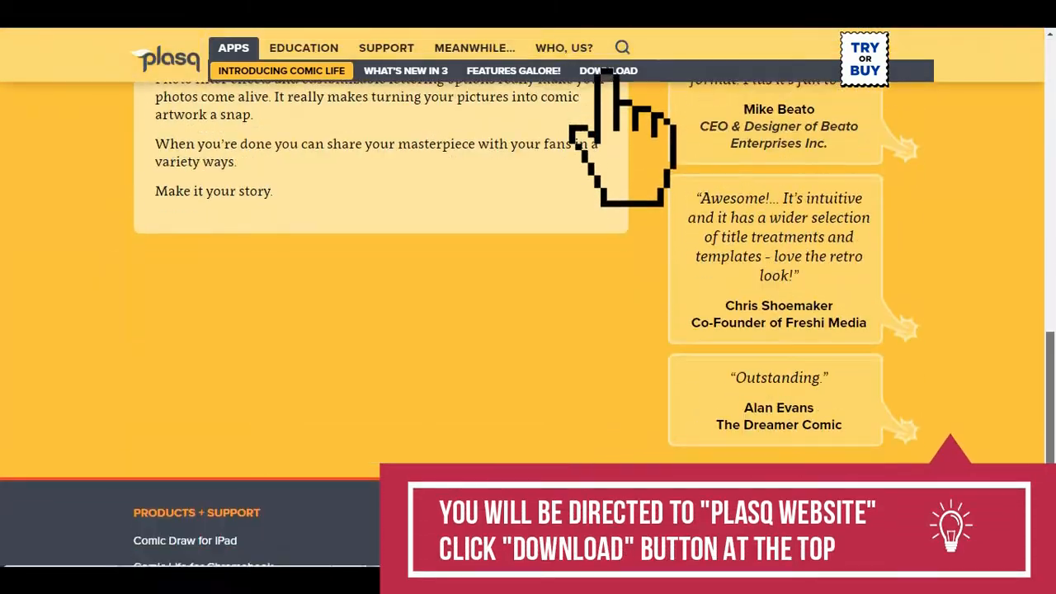
left_click_drag(1052, 379, 1053, 86)
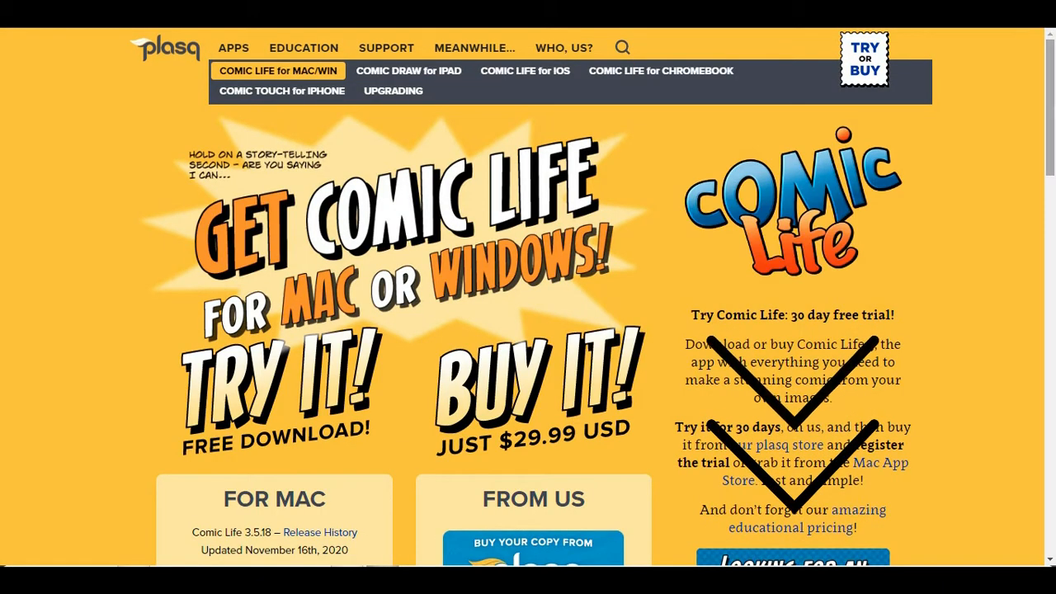
scroll(528, 297, "down", 5)
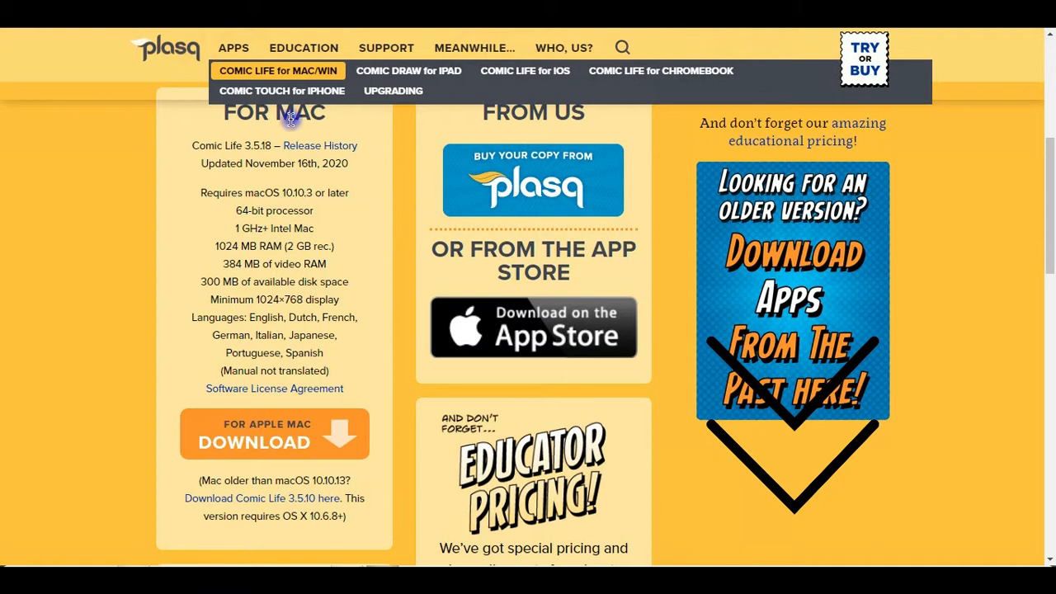
scroll(196, 187, "down", 5)
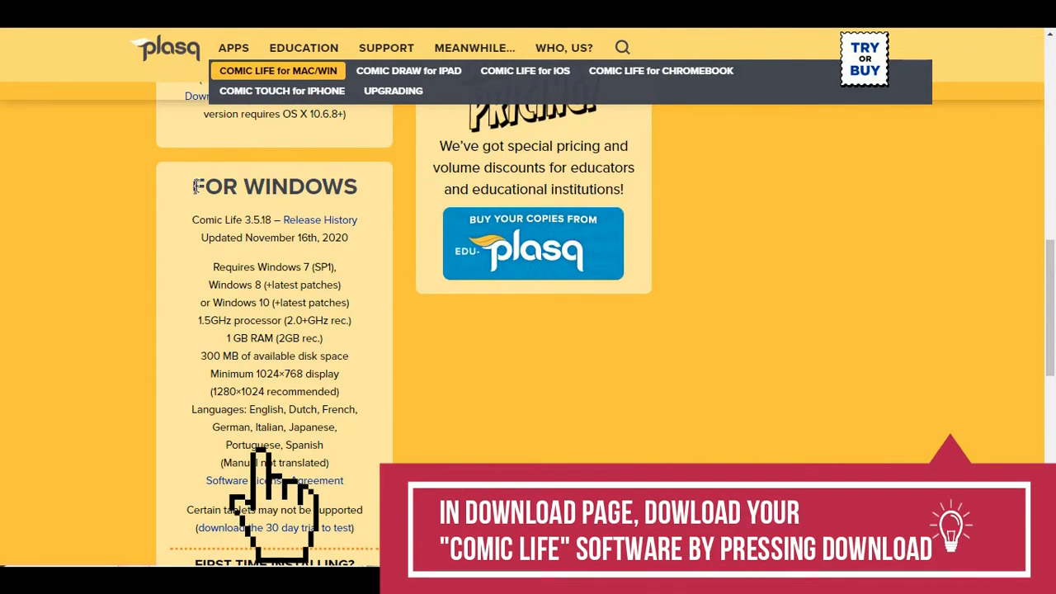
left_click(357, 189)
scroll(357, 190, "down", 2)
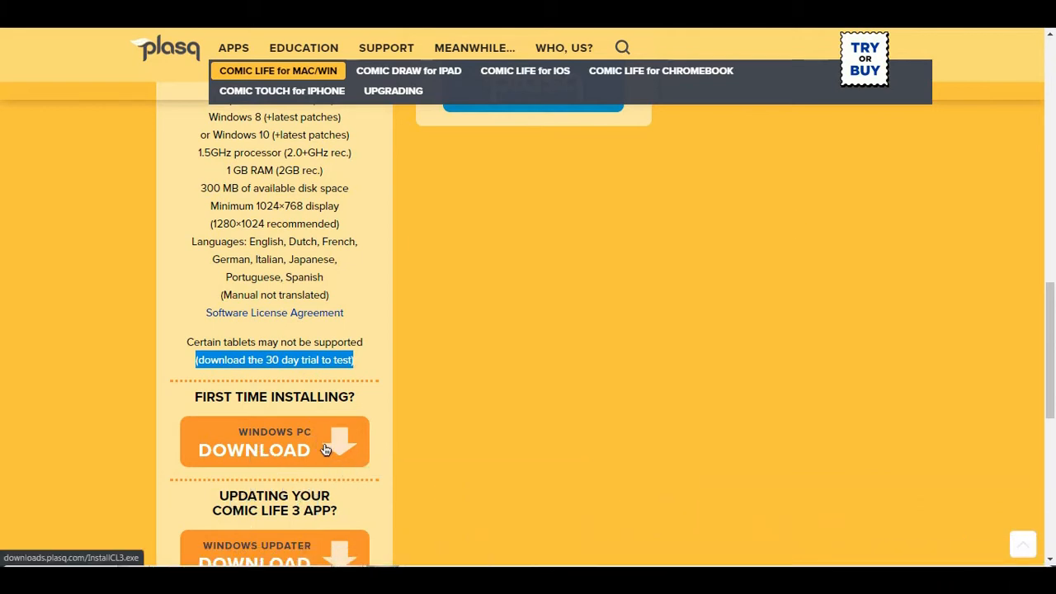
left_click(638, 364)
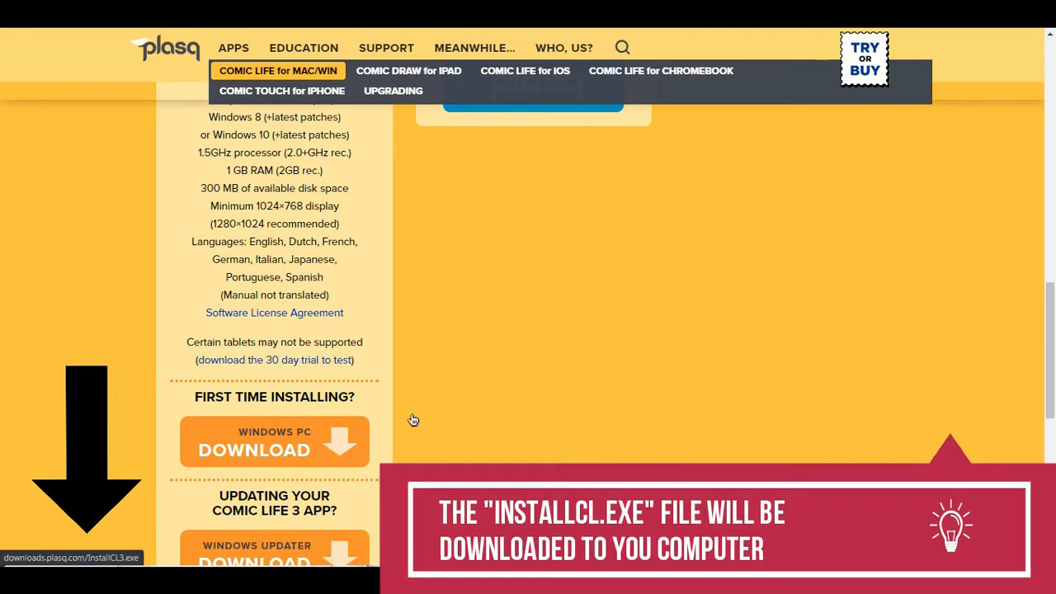
left_click(279, 443)
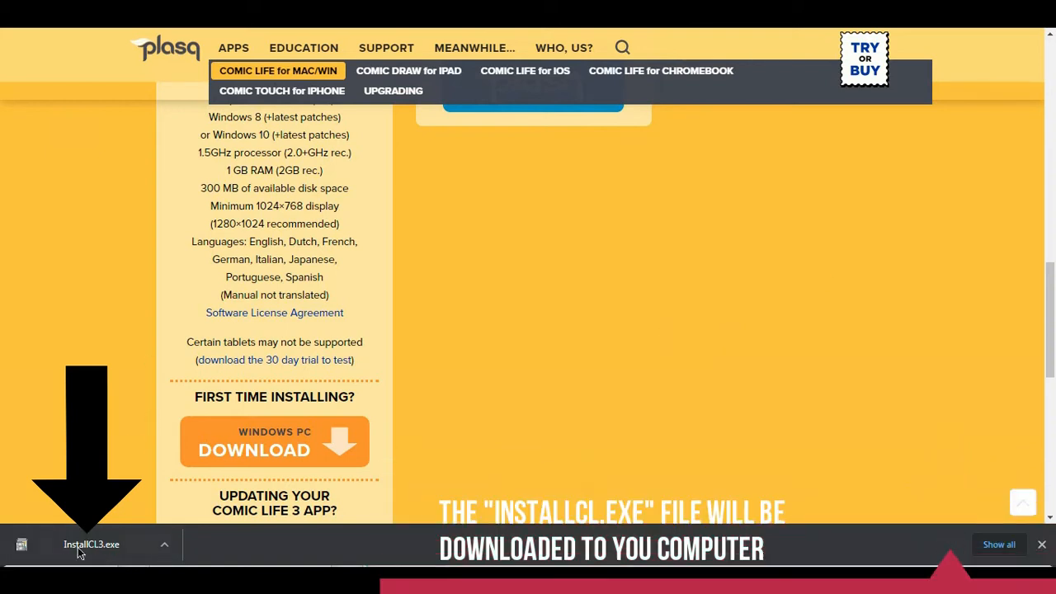
left_click(107, 541)
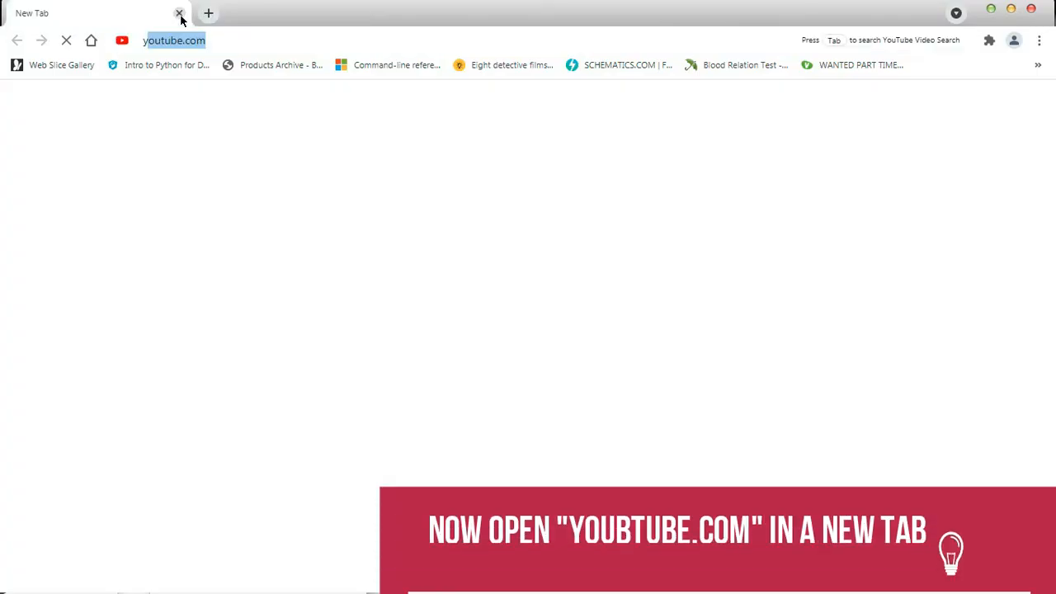
Load youtube.com and search it for "light pollution".
key("Return")
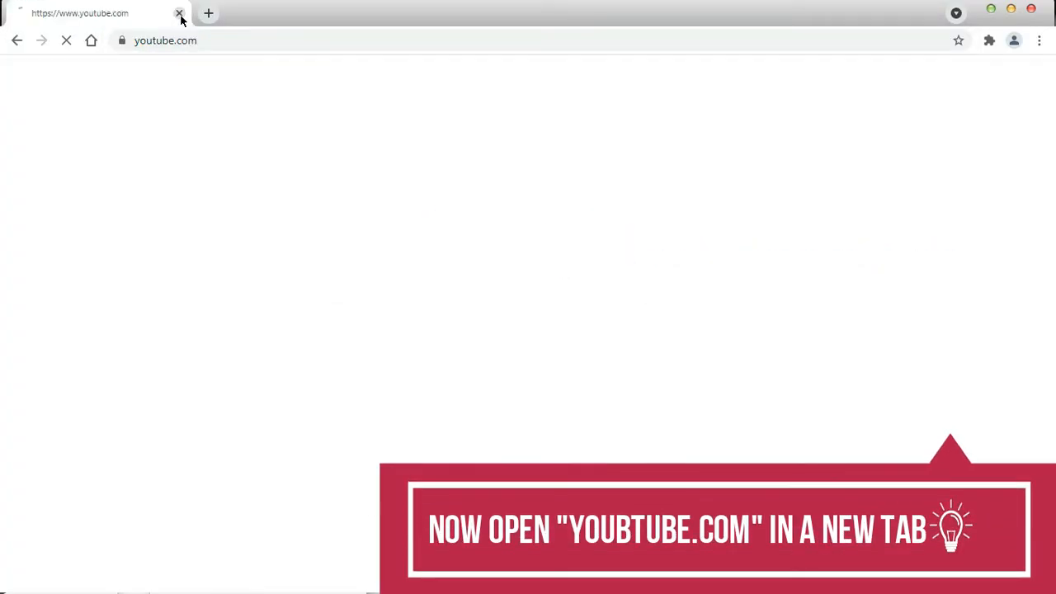
left_click(312, 76)
type("LI")
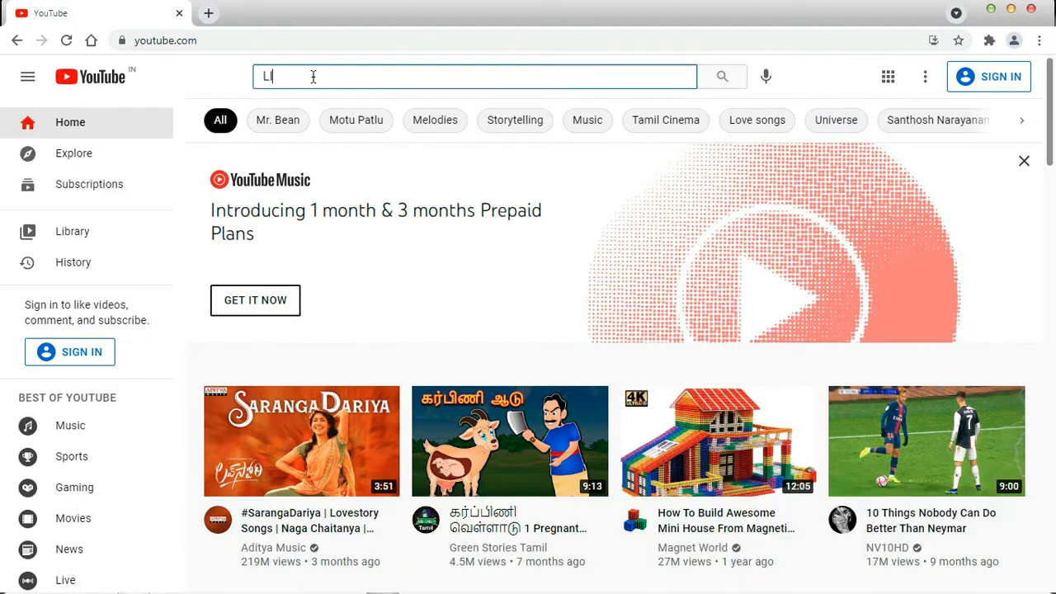
type("ght pollut")
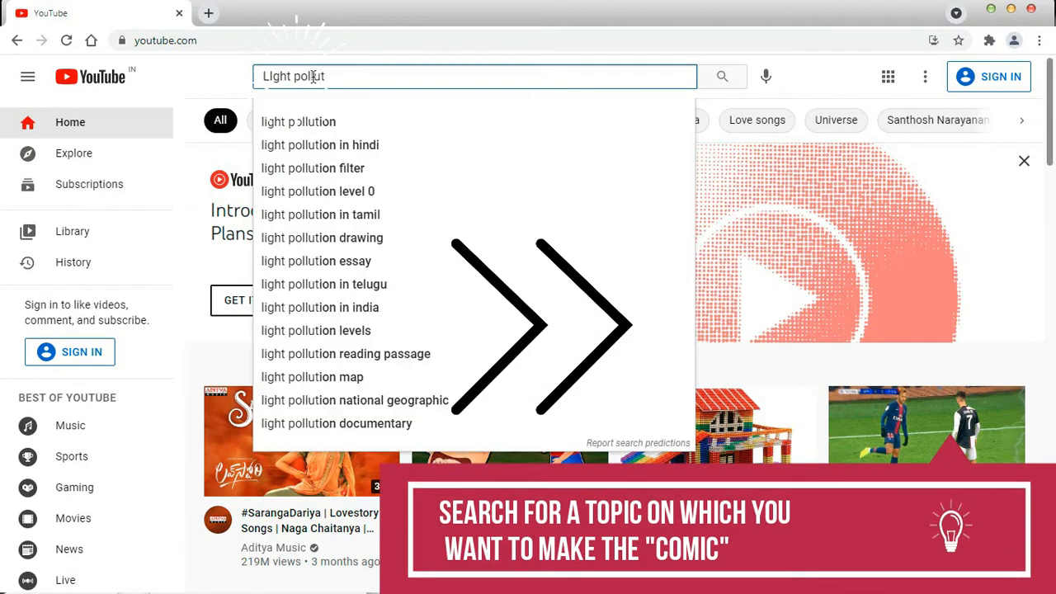
key("Down")
key("Return")
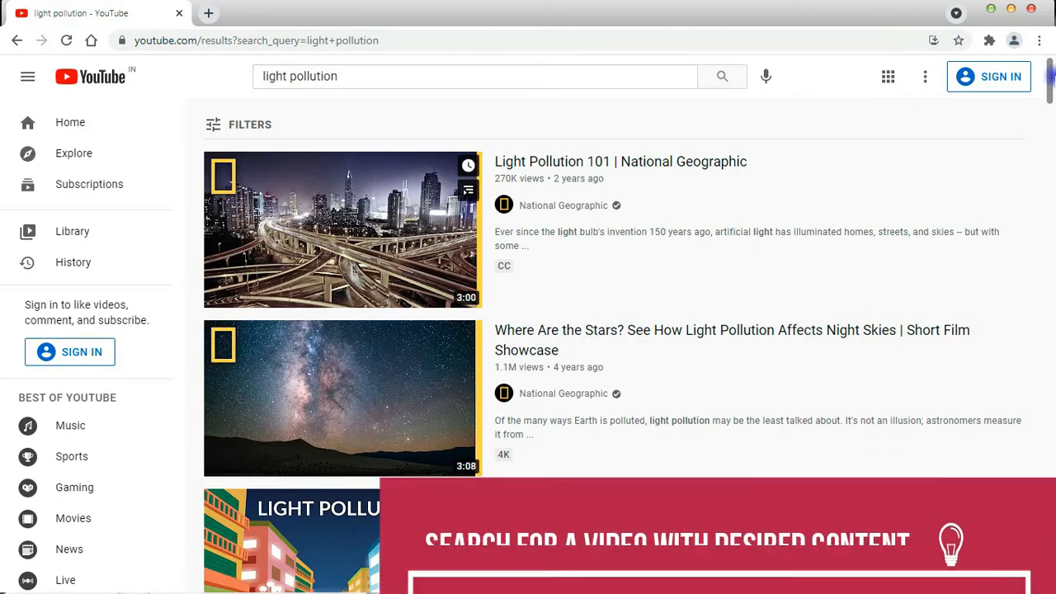
Play the video "Light Pollution | Reasons and Effects | Video for Kids" and capture screenshots of several scenes as it plays.
left_click_drag(1046, 89, 1046, 99)
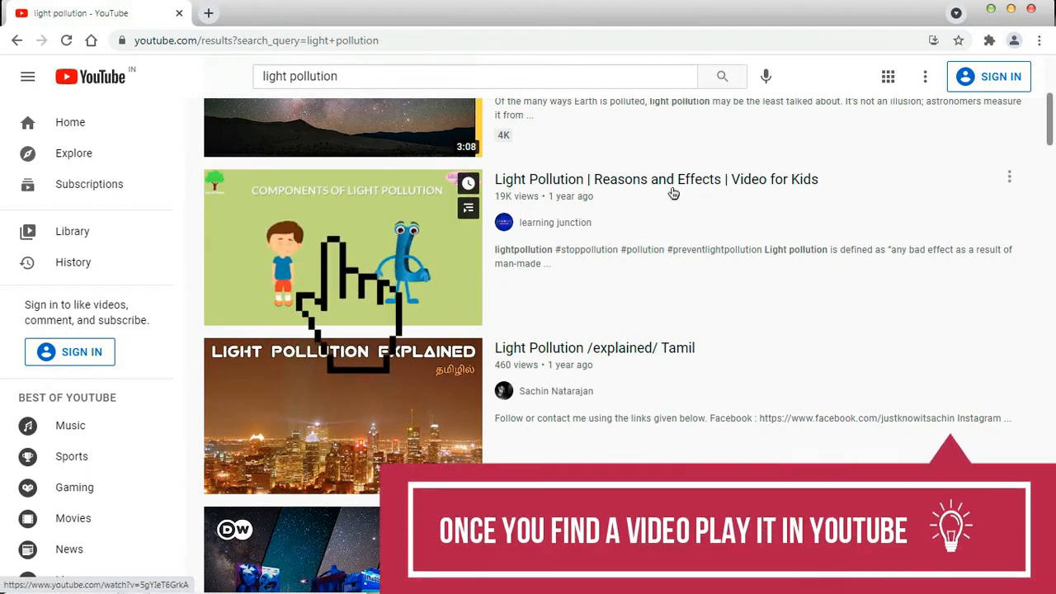
left_click(403, 230)
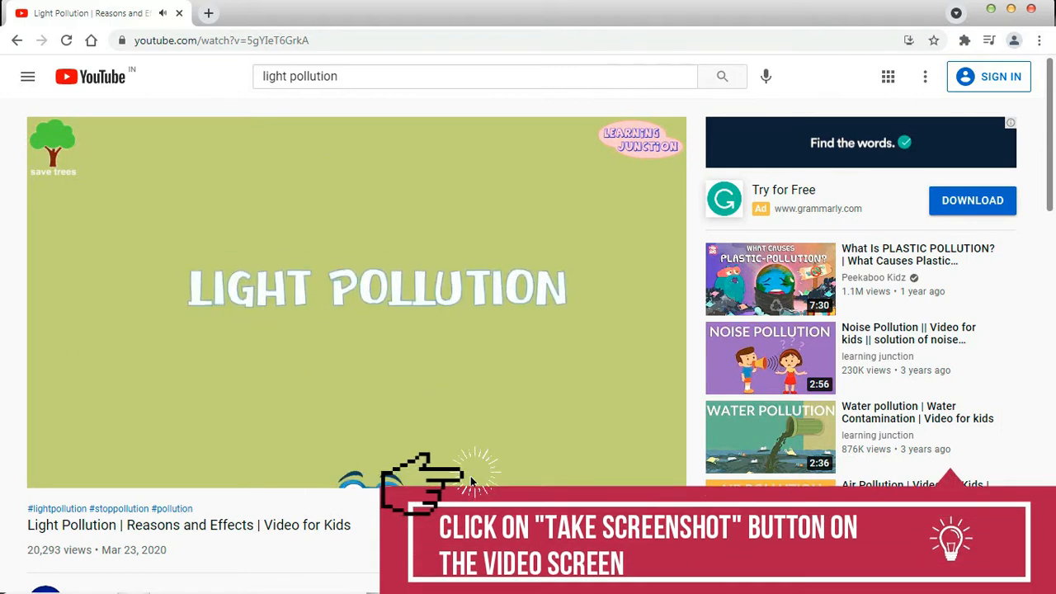
mouse_move(476, 476)
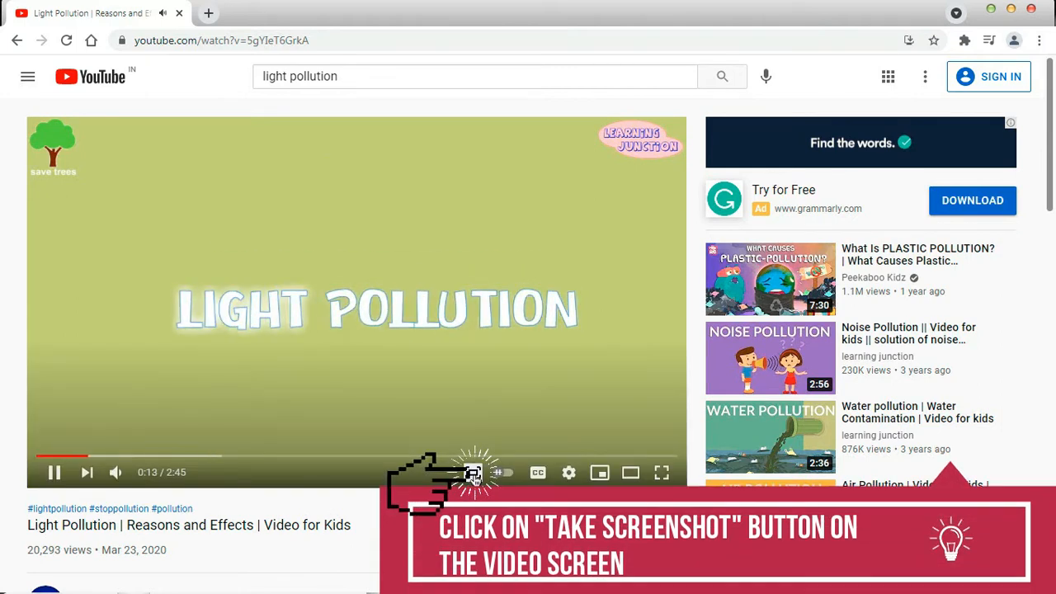
left_click(475, 476)
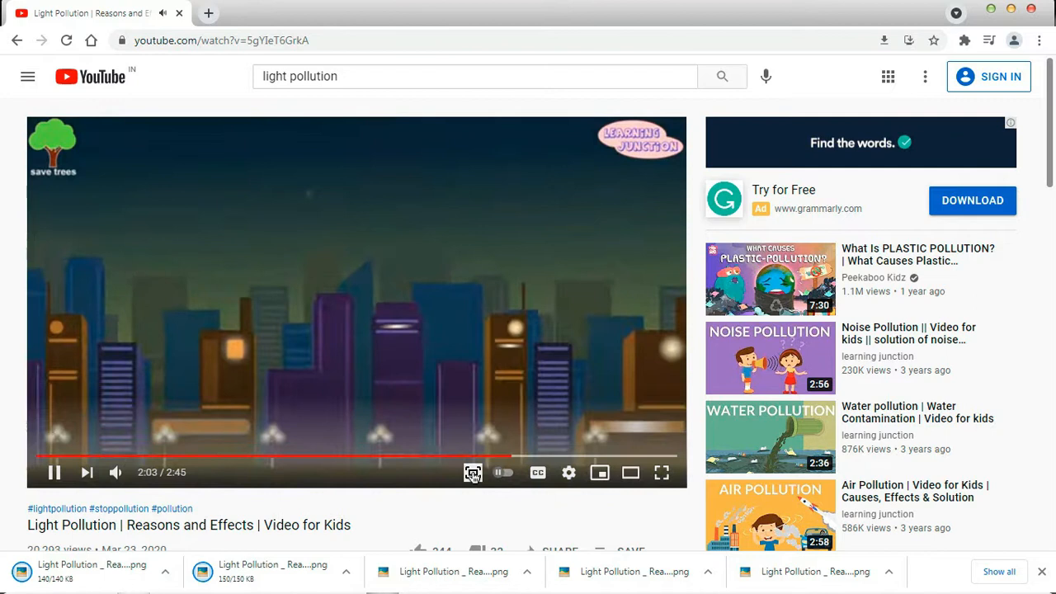
left_click(473, 474)
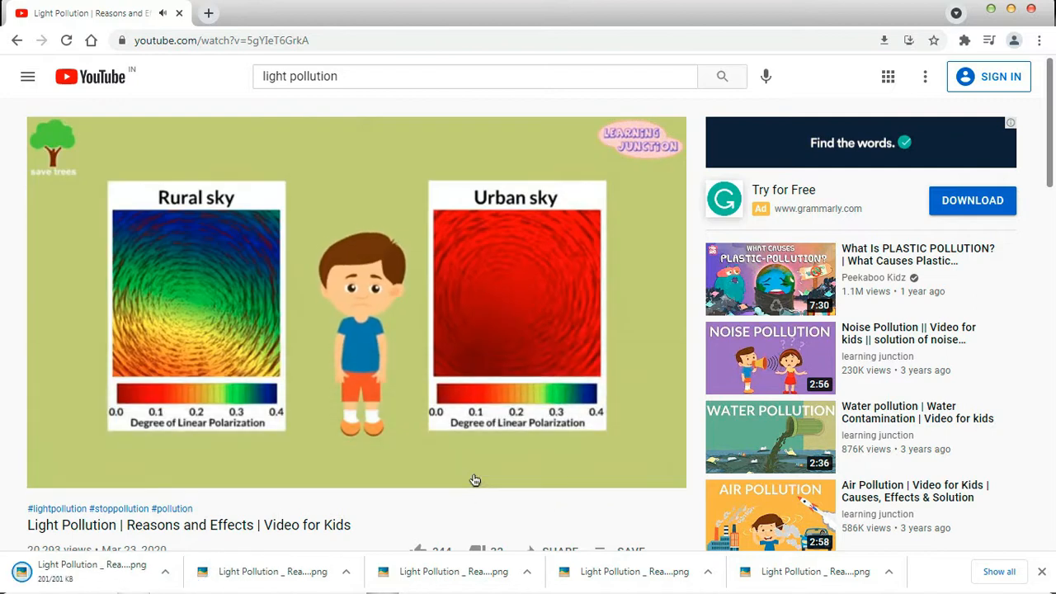
left_click(472, 475)
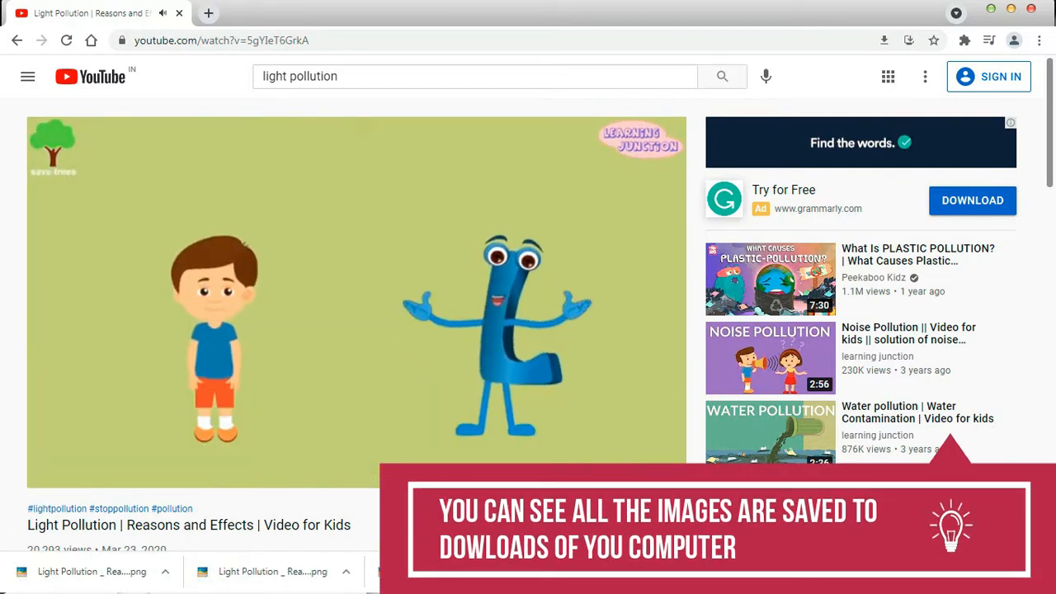
left_click(464, 389)
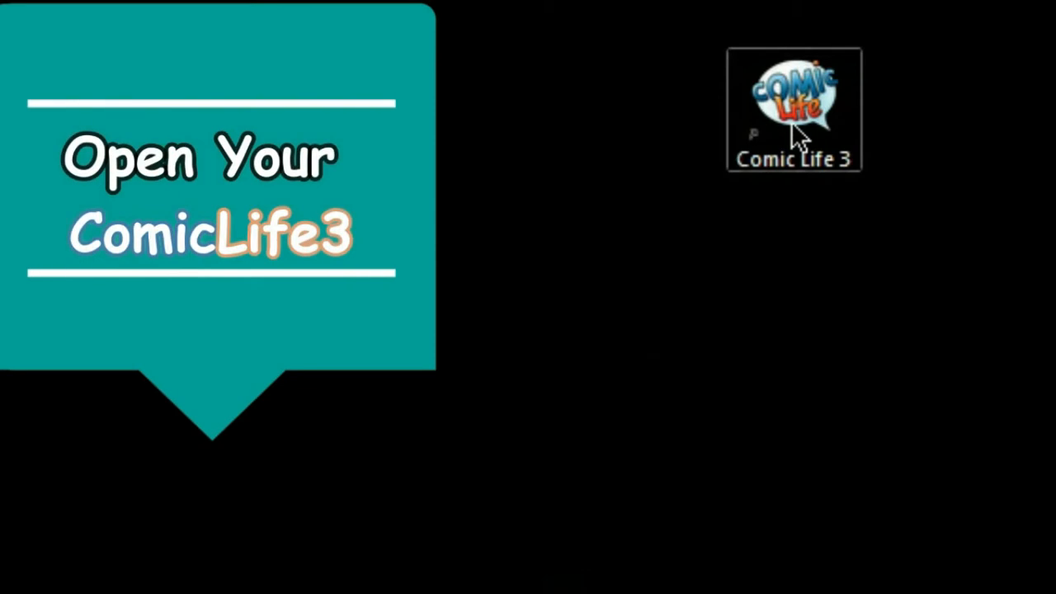
Launch Comic Life 3 and set the page zoom of the blank comic to 63%.
double_click(792, 121)
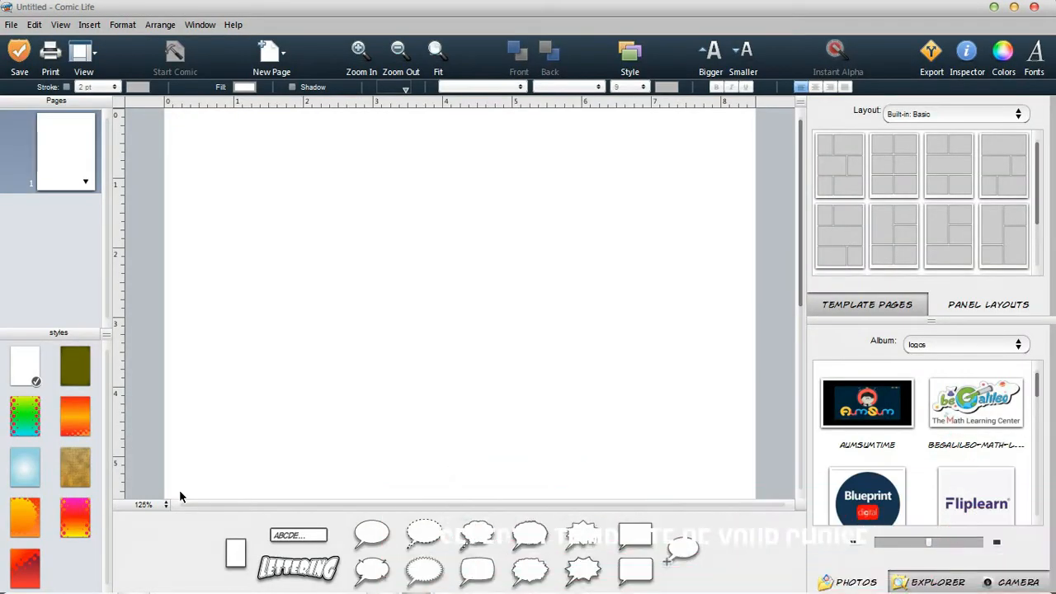
left_click(161, 503)
left_click(149, 572)
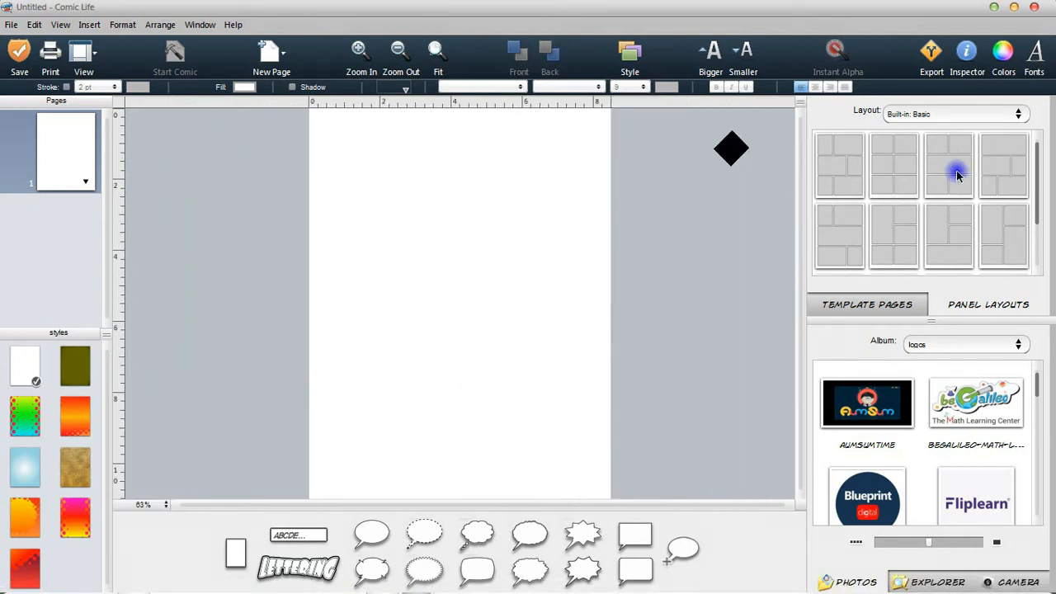
Apply the basic page template with two panels above and below one wide panel, and delete the upper two panels.
left_click_drag(958, 175, 480, 300)
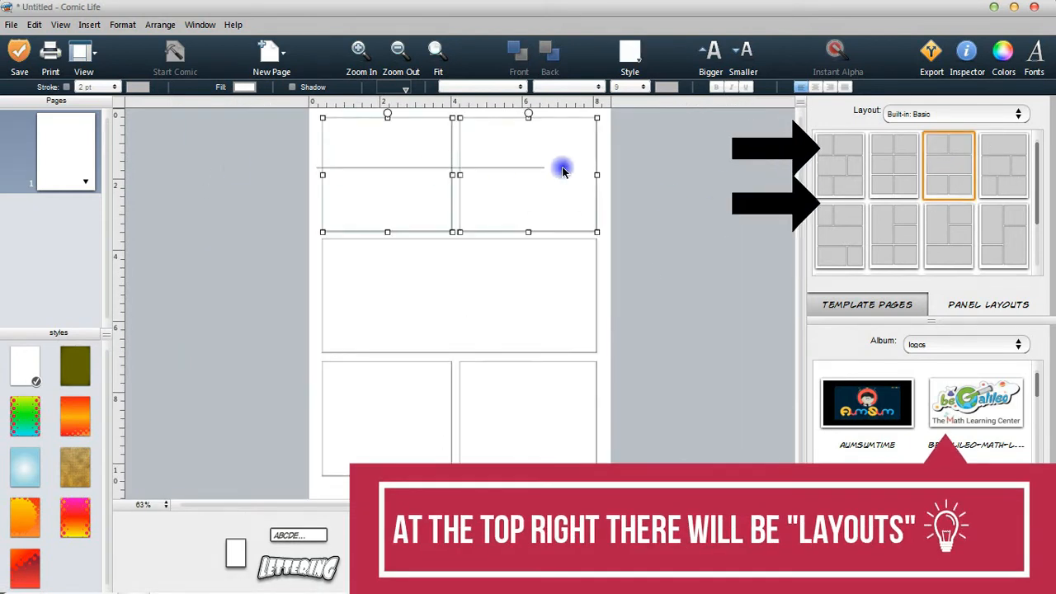
key("Delete")
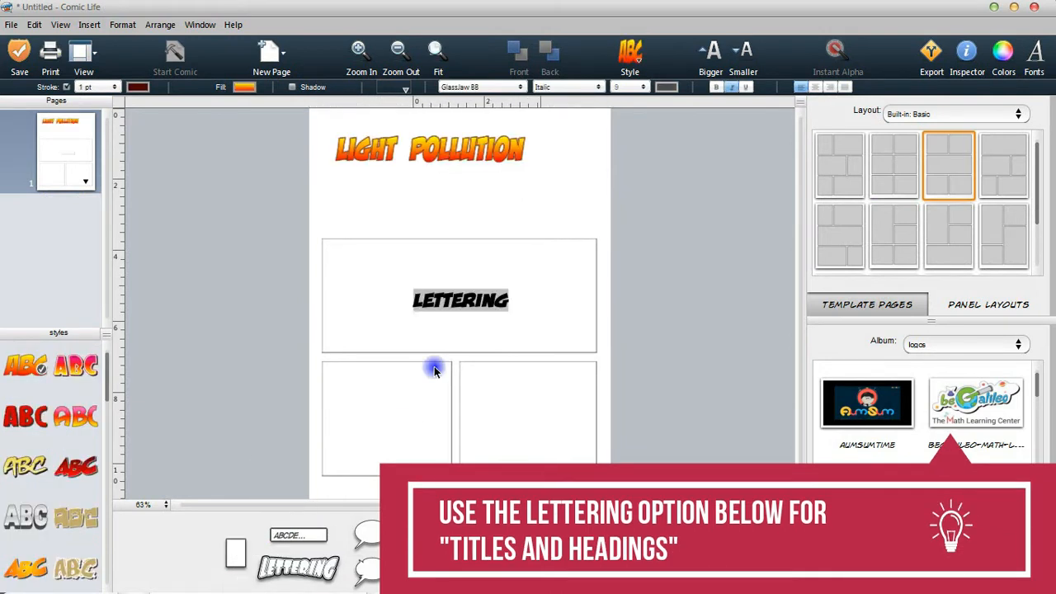
Enter "CAUSES AND EFFECTS" as the second lettering heading and place it just below the Light Pollution title.
type("C")
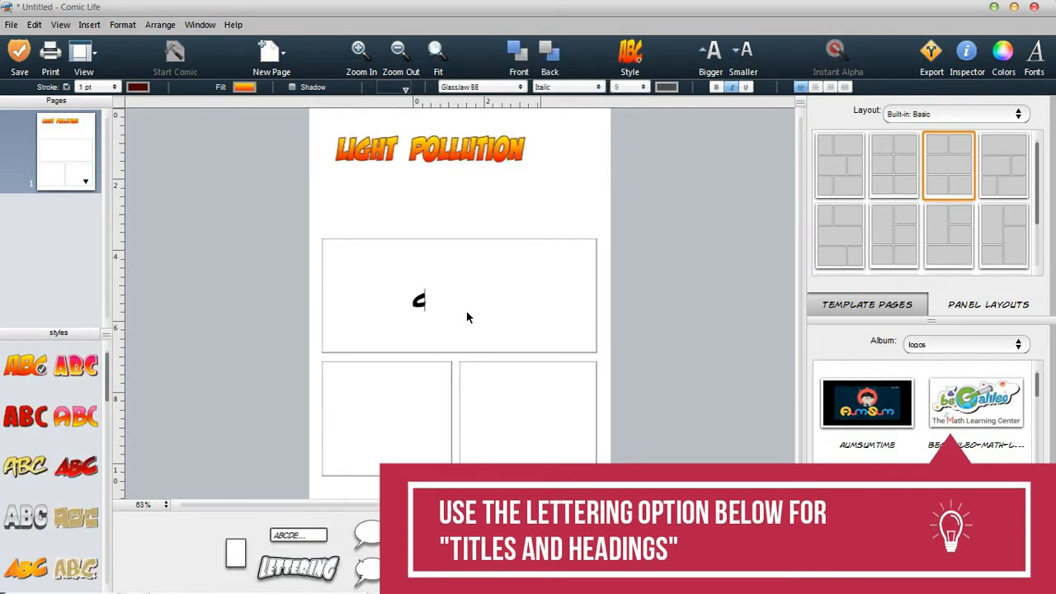
type("AUSES AND EFFECTS")
key("Escape")
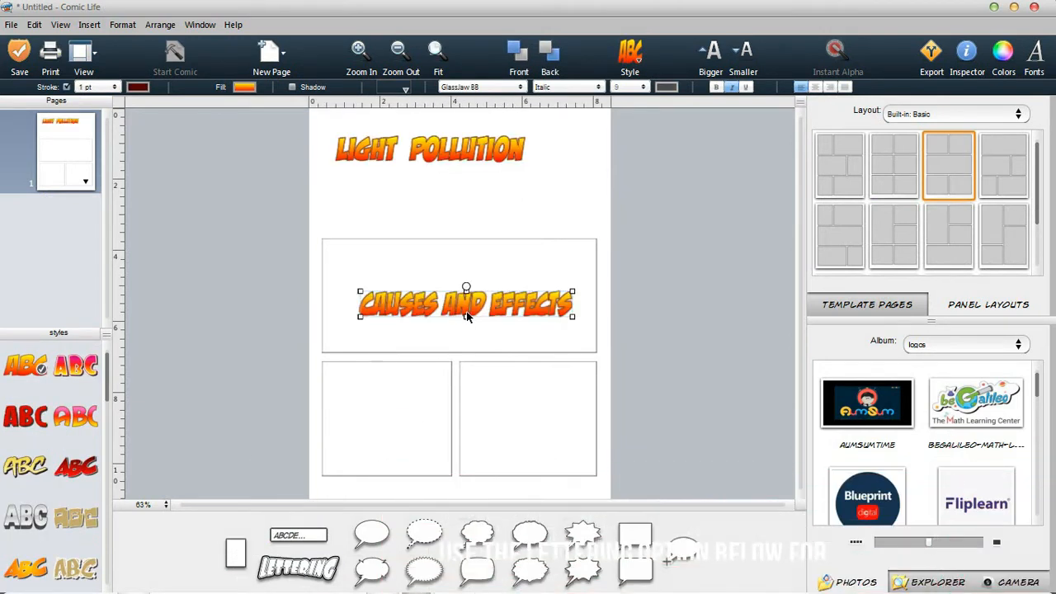
left_click_drag(466, 311, 474, 196)
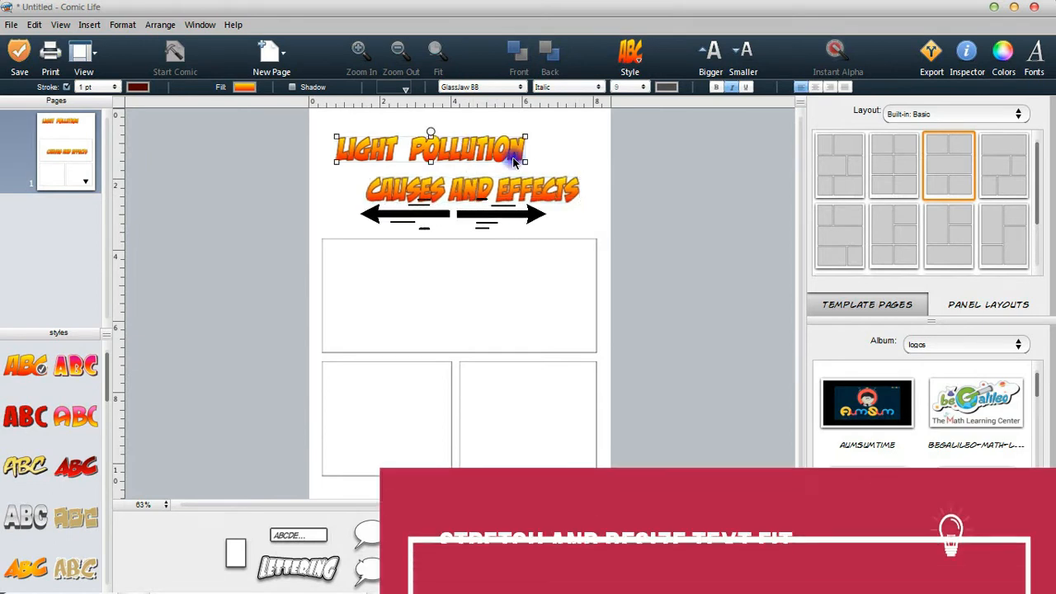
Enlarge the Light Pollution title slightly and stretch the causes and effects heading to the page's right edge.
left_click_drag(544, 165, 544, 165)
left_click_drag(581, 206, 612, 216)
Give the causes and effects heading the grey 3D lettering style and the Light Pollution title the green Pricedown style.
scroll(57, 547, "down", 1)
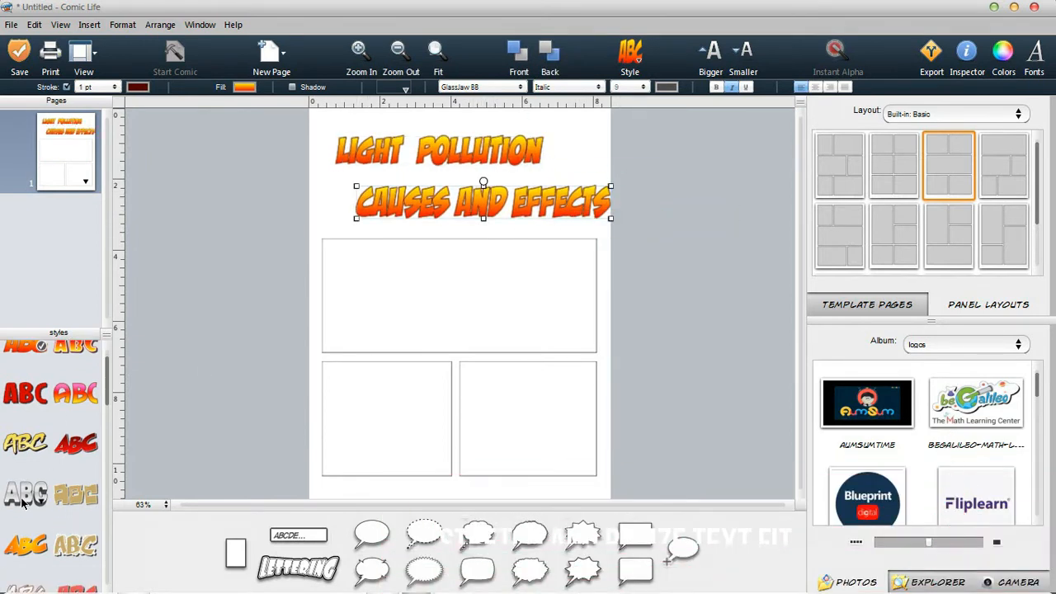
left_click(24, 489)
left_click(396, 153)
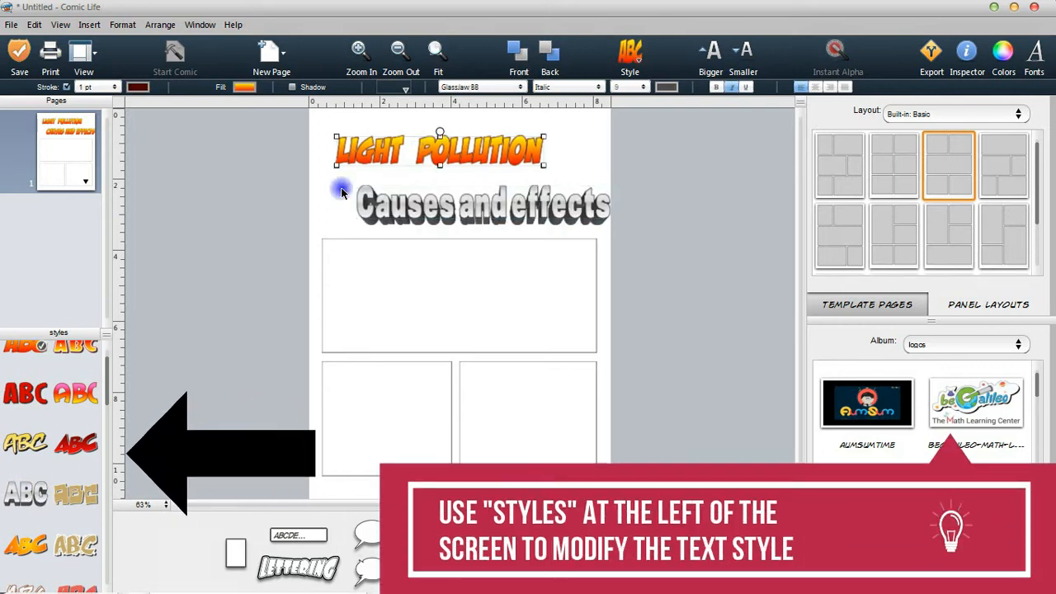
scroll(33, 532, "down", 3)
scroll(33, 530, "down", 3)
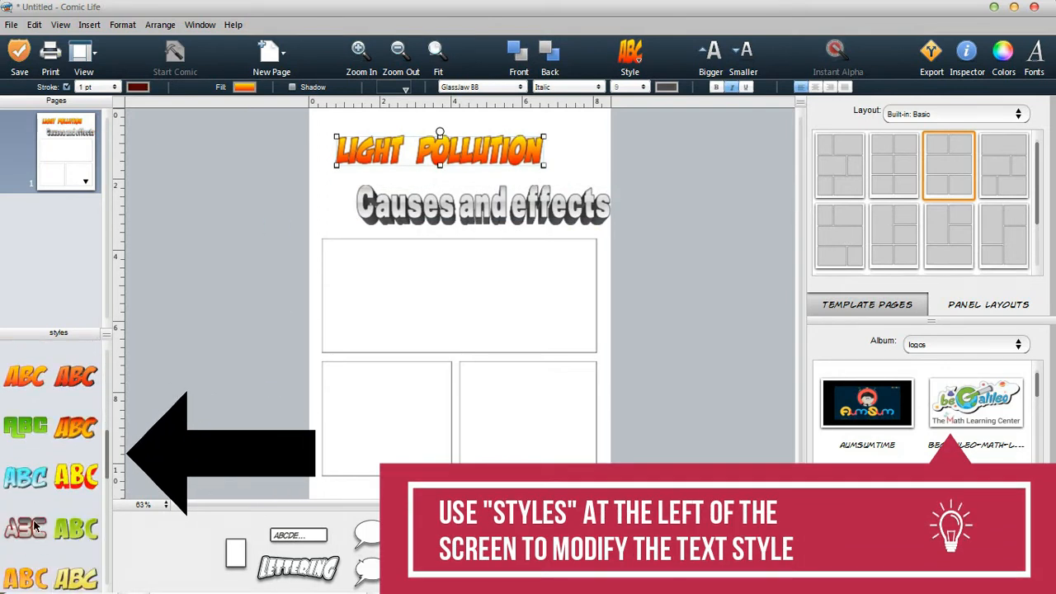
left_click(24, 437)
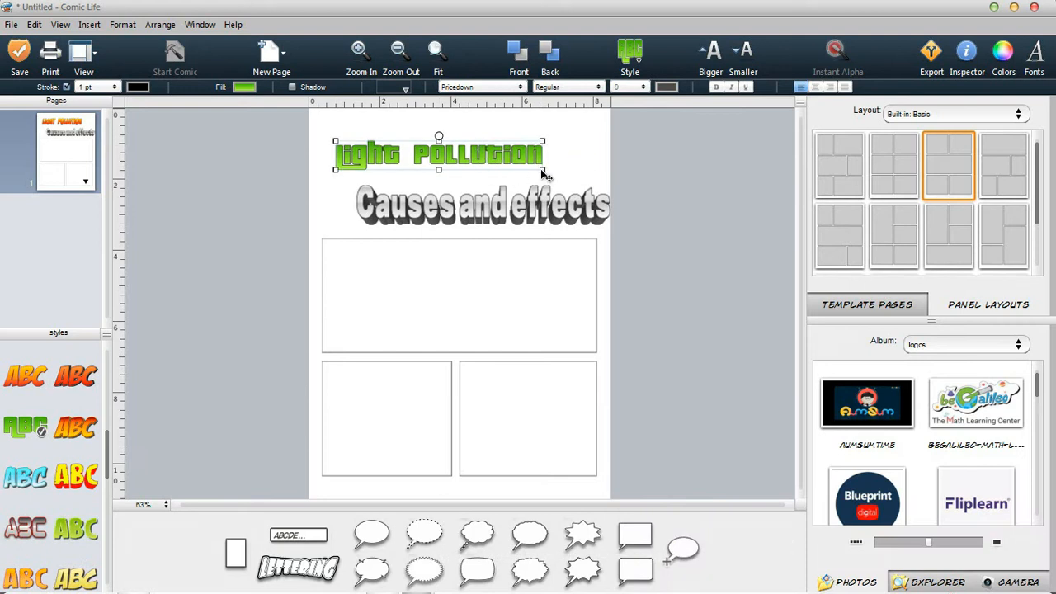
Apply the green lettering style to the causes and effects heading as well, and stretch both headings across most of the page width.
left_click_drag(542, 170, 522, 153)
left_click_drag(527, 204, 480, 209)
left_click(28, 446)
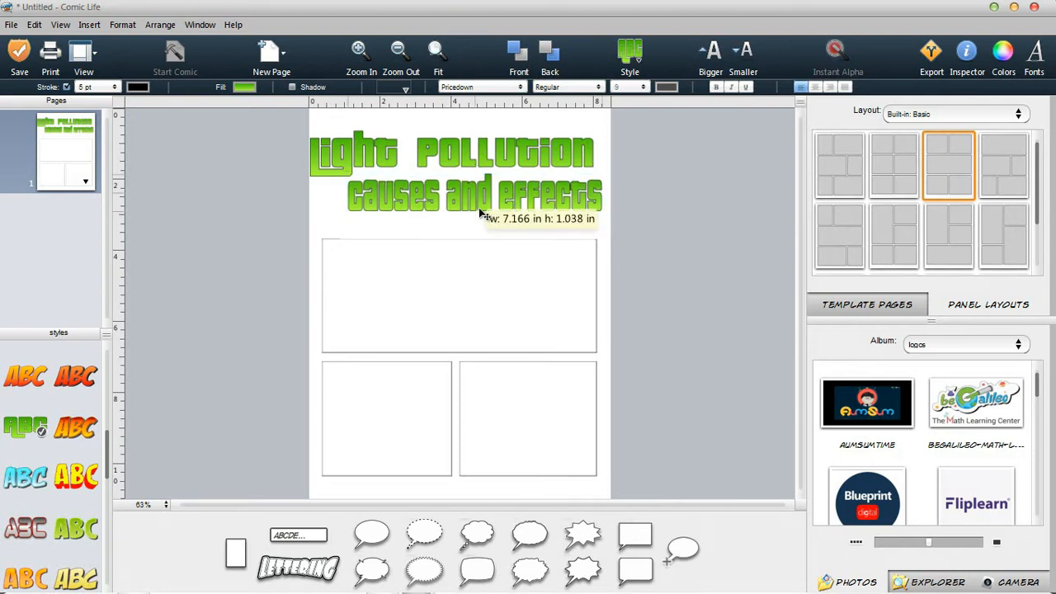
left_click_drag(348, 214, 322, 217)
right_click(387, 209)
left_click(523, 270)
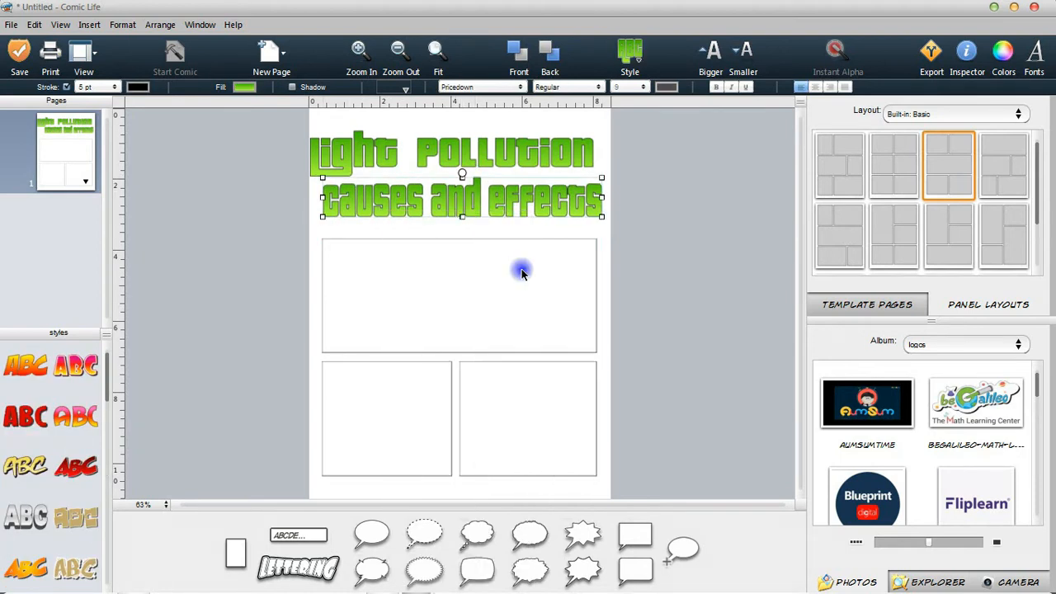
double_click(483, 160)
left_click(344, 129)
right_click(417, 150)
right_click(377, 143)
left_click(365, 143)
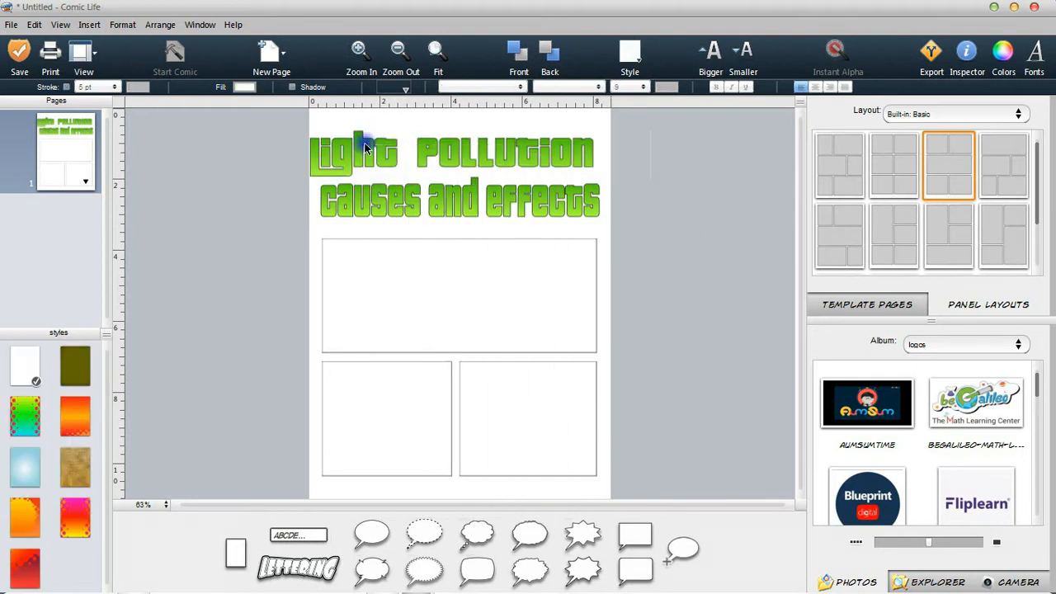
double_click(366, 143)
right_click(365, 144)
left_click(387, 154)
left_click(660, 194)
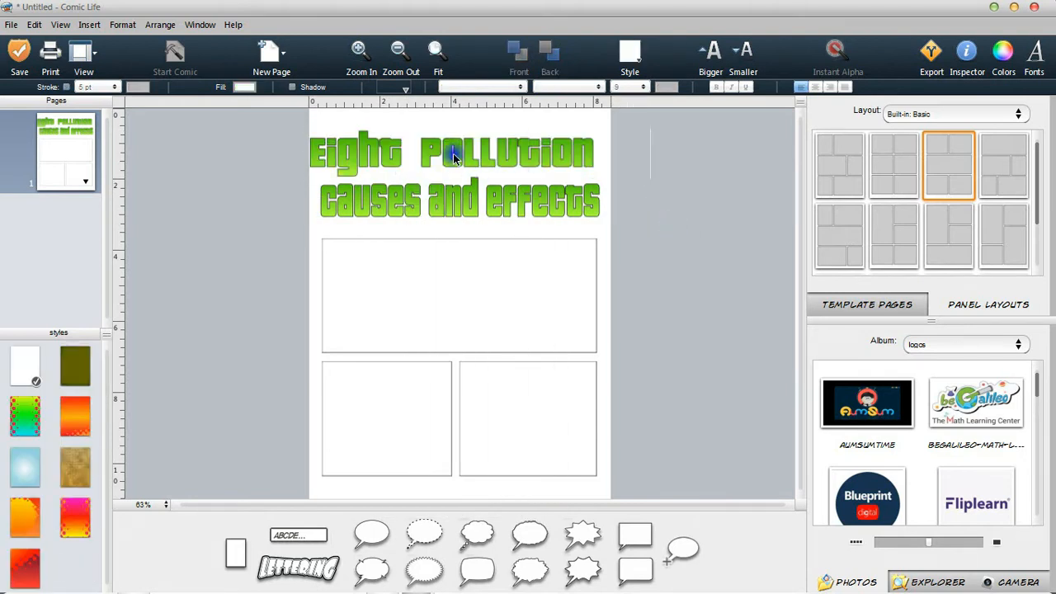
double_click(453, 155)
key("Left")
key("Delete")
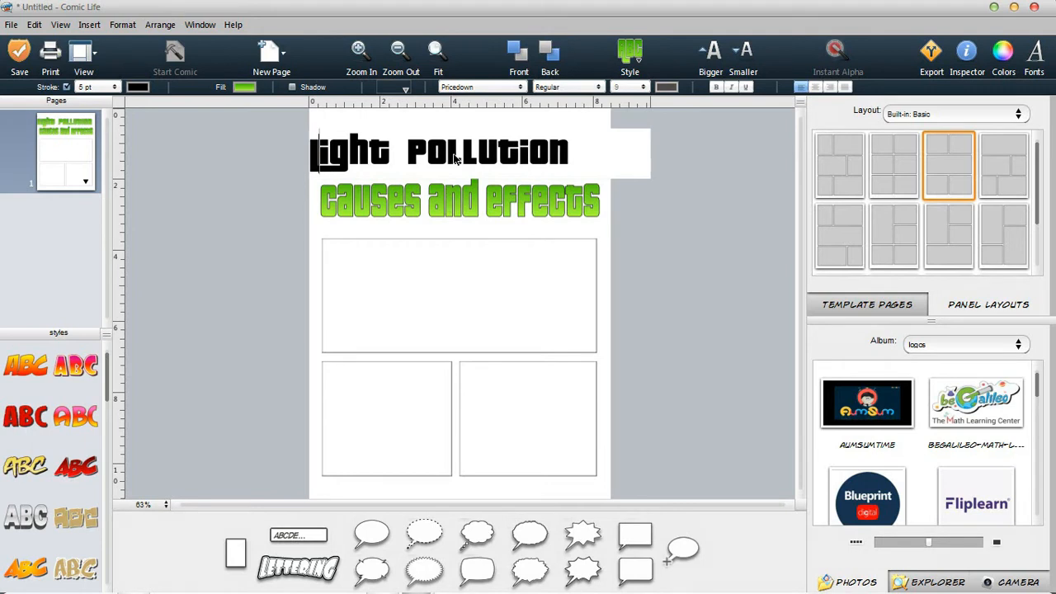
right_click(455, 156)
left_click(545, 154)
left_click(617, 168)
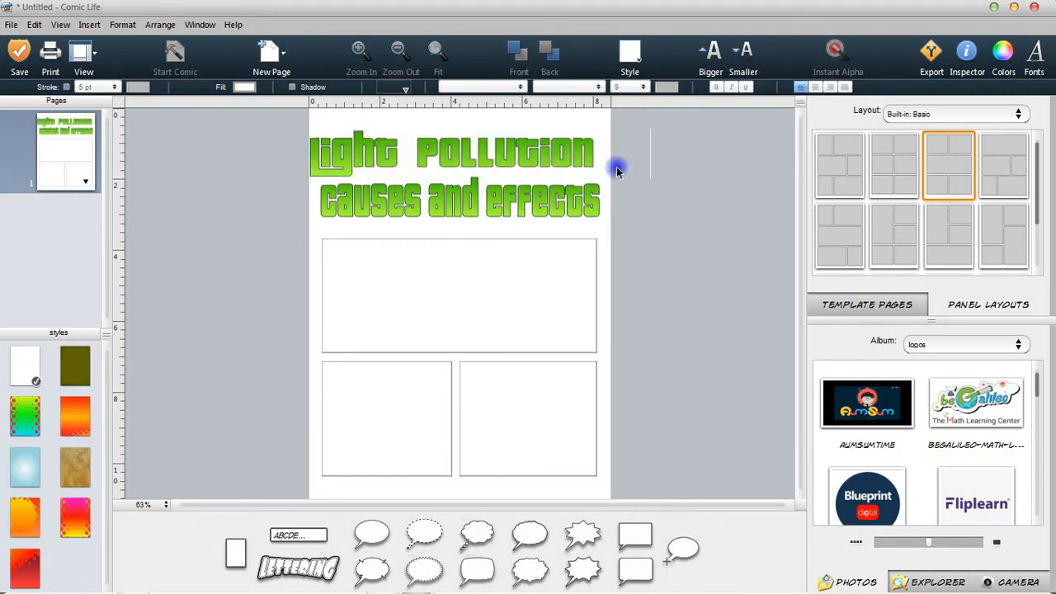
Shift the Light Pollution title slightly right so it lines up with the causes and effects heading.
left_click(550, 154)
right_click(549, 154)
left_click(697, 249)
left_click(157, 497)
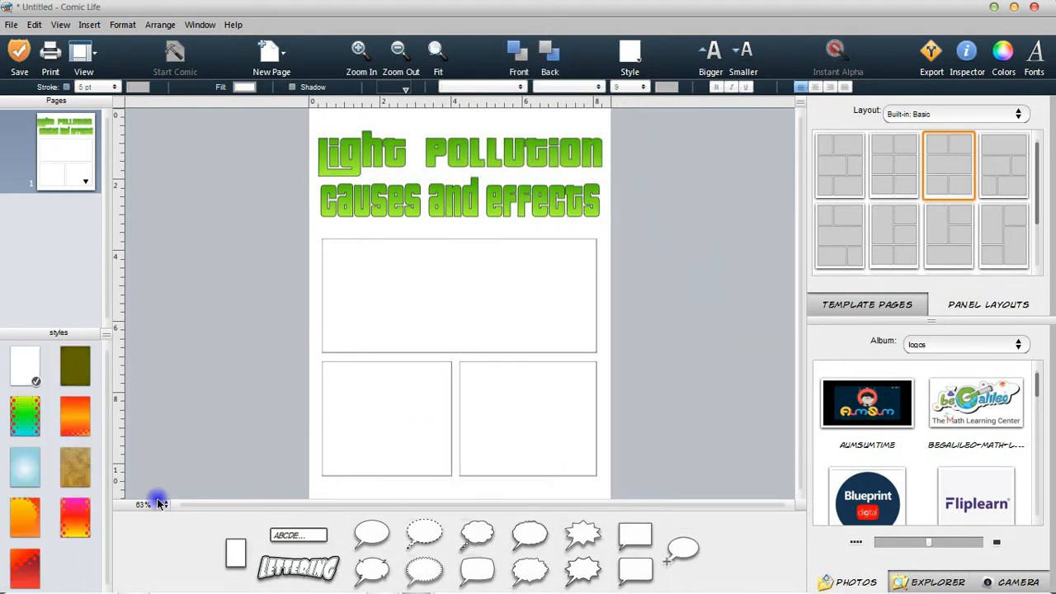
left_click(909, 584)
left_click(820, 347)
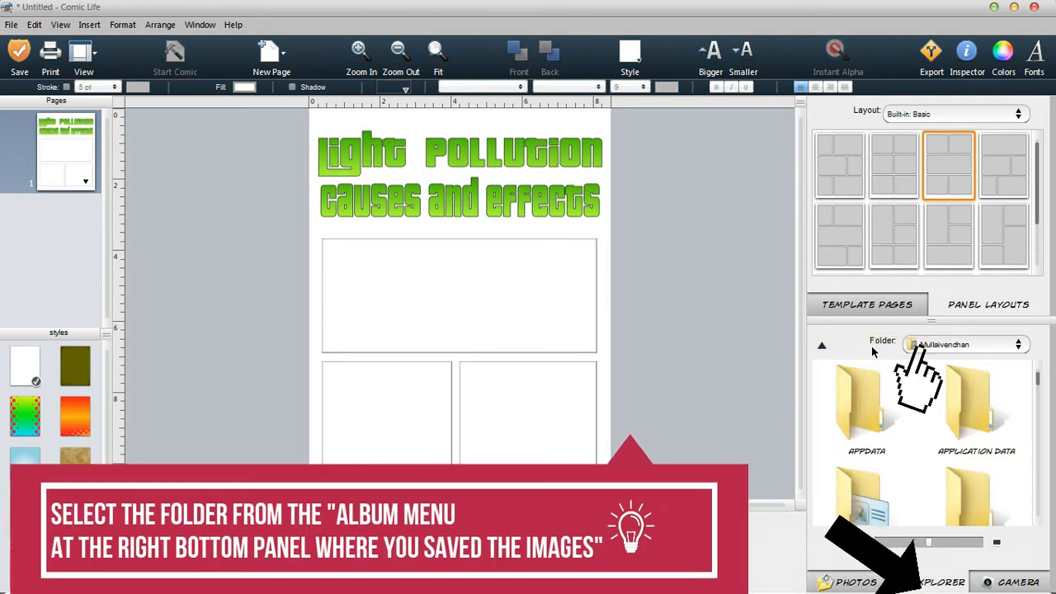
mouse_move(1039, 380)
left_mouse_down()
mouse_move(1040, 500)
mouse_move(1036, 367)
left_mouse_up()
double_click(862, 409)
left_click(852, 581)
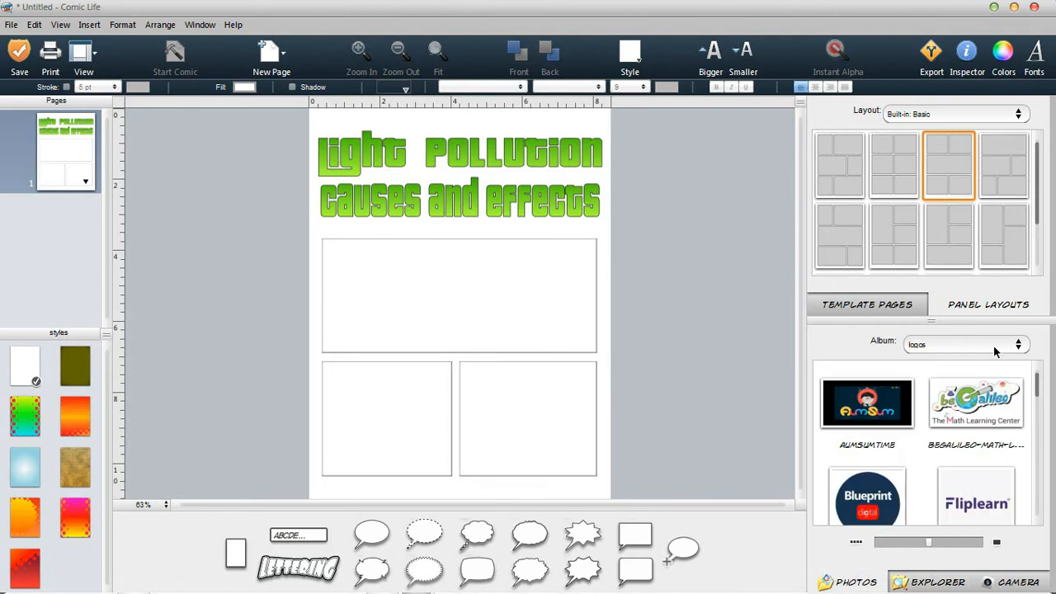
Switch the photo album to My Pictures and fill the wide panel with the screenshot of the boy among four circles.
left_click(966, 367)
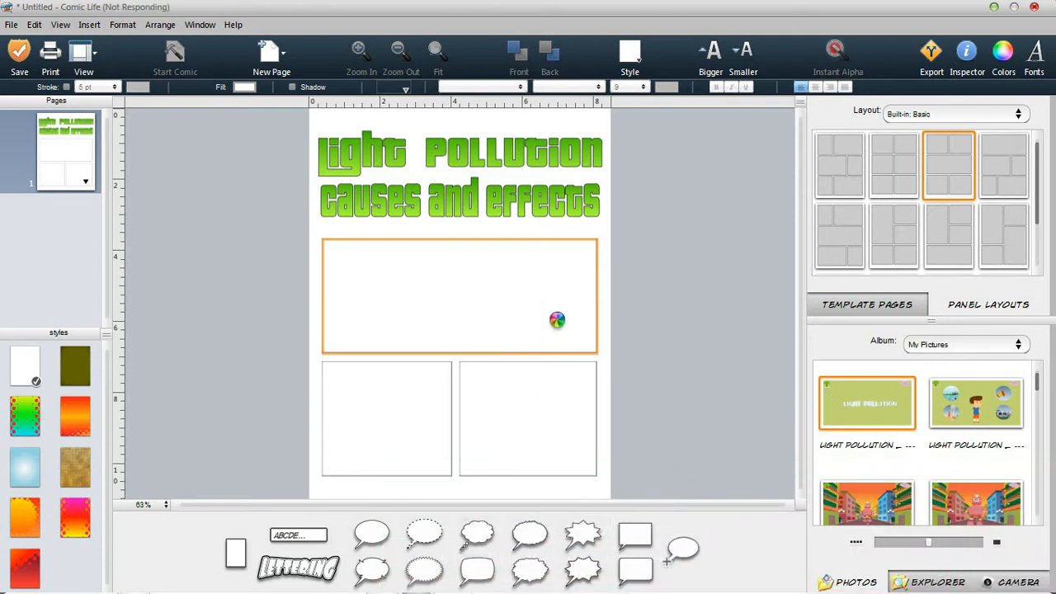
left_click_drag(557, 320, 554, 333)
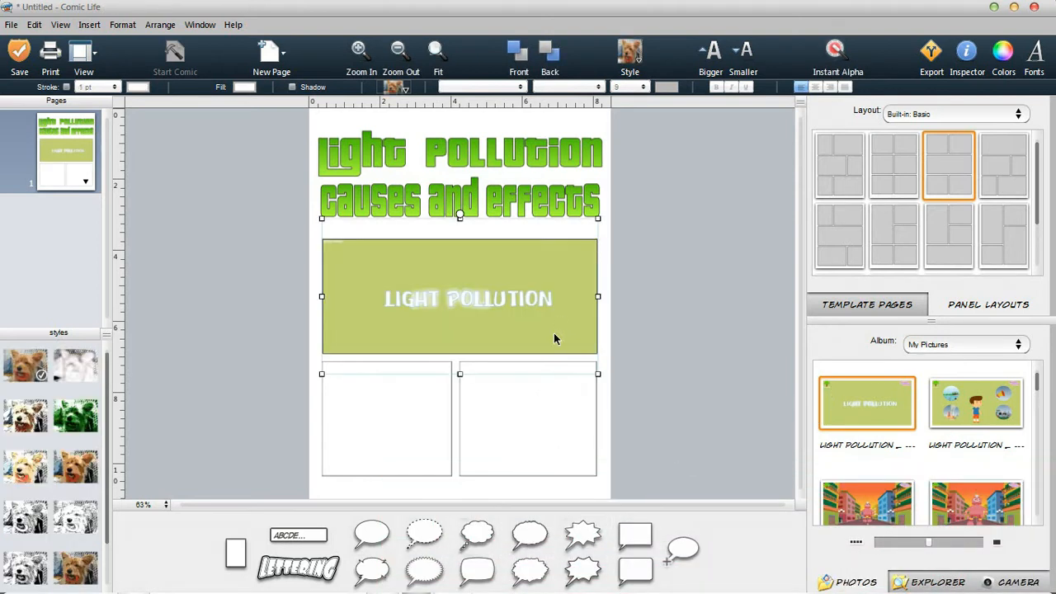
key("Delete")
left_click_drag(973, 419, 477, 300)
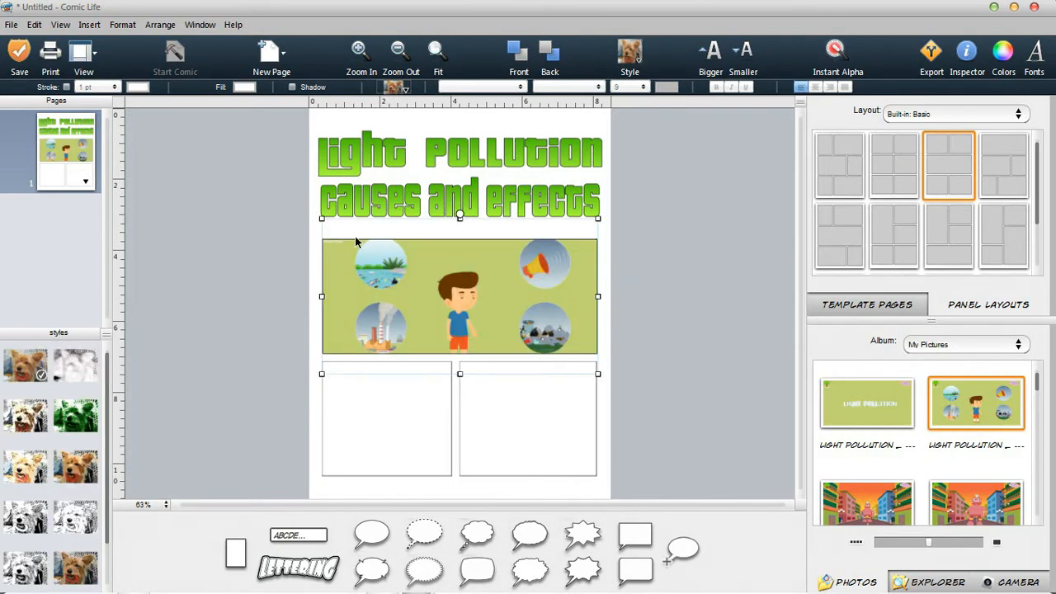
Fill the two lower panels with the two screenshots of the pink monster in the street, the more distant one first.
scroll(967, 436, "down", 1)
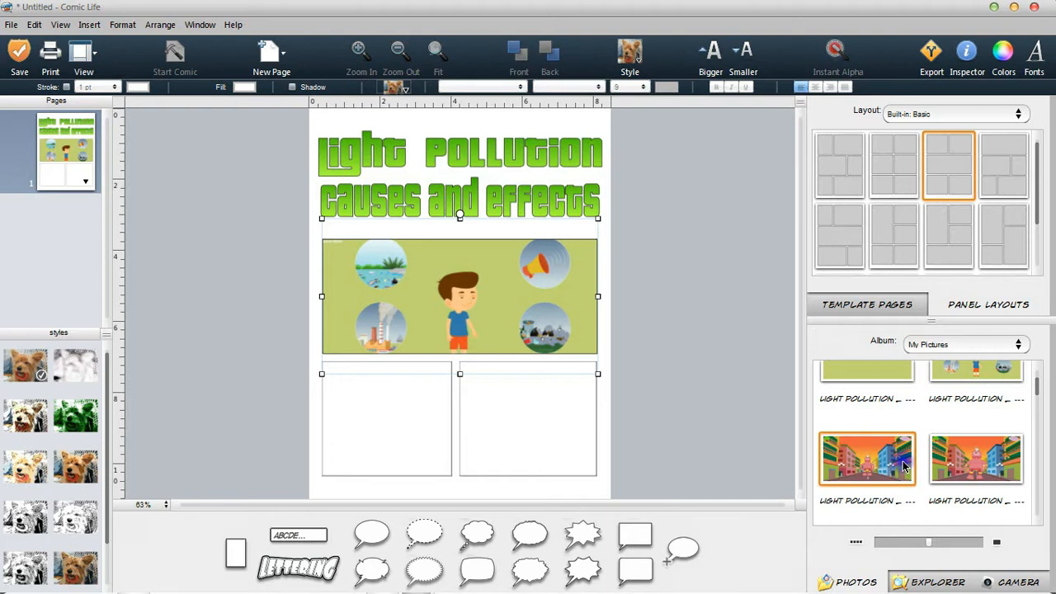
left_click_drag(903, 467, 385, 421)
left_click_drag(976, 459, 528, 419)
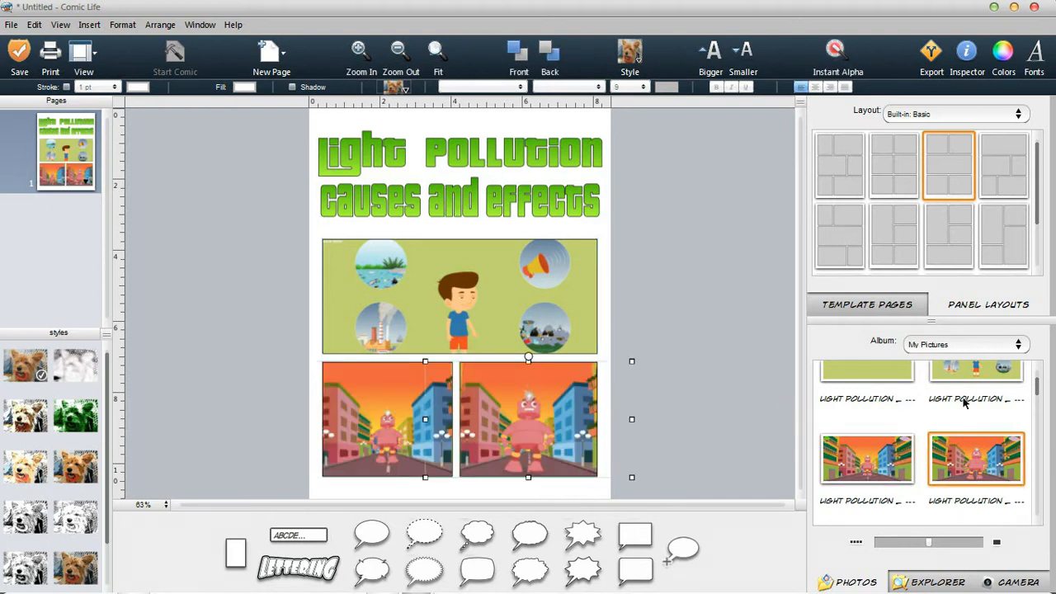
left_click(731, 356)
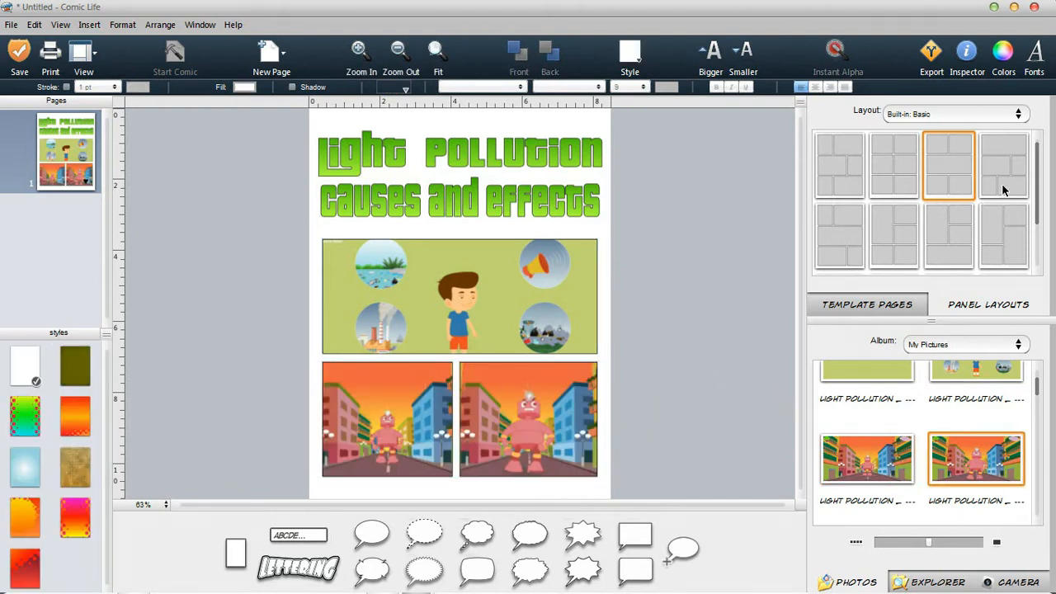
Add a second page using the template with one wide panel over two rows of two, and apply the olive page style to page 1.
left_click_drag(1016, 146, 421, 394)
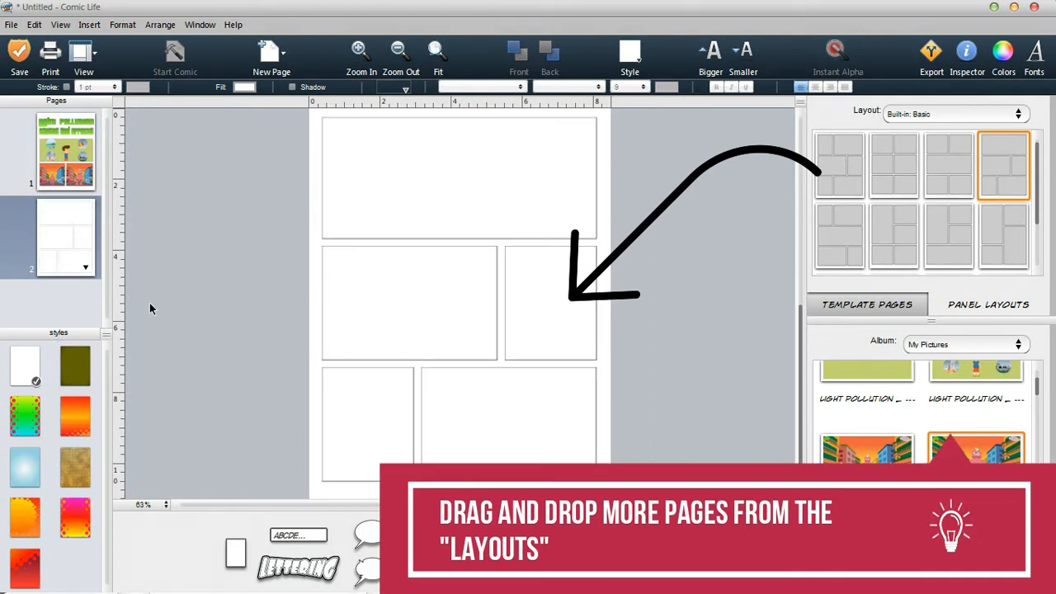
left_click(76, 150)
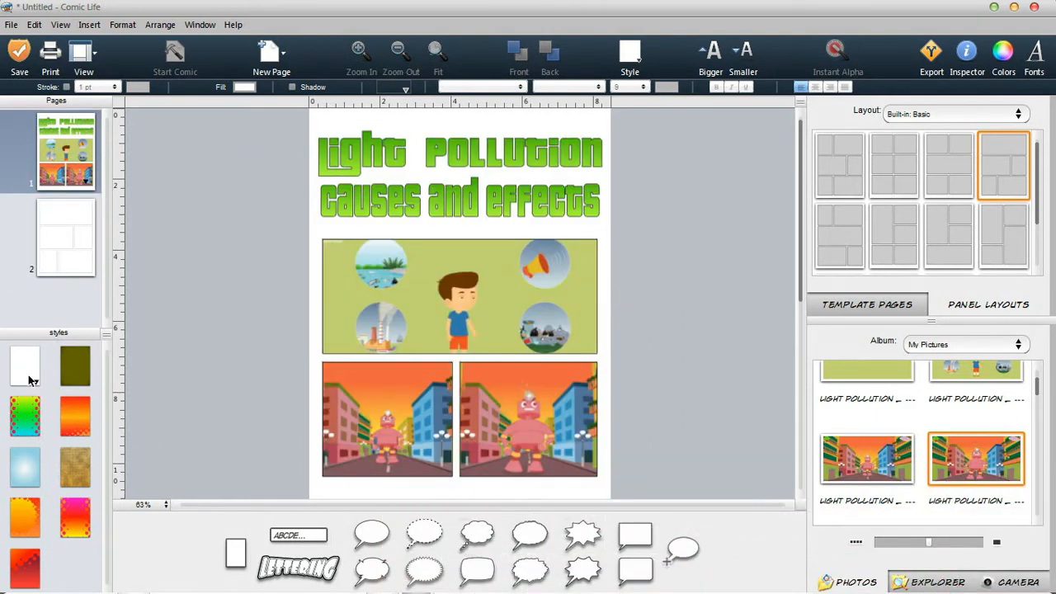
left_click(68, 385)
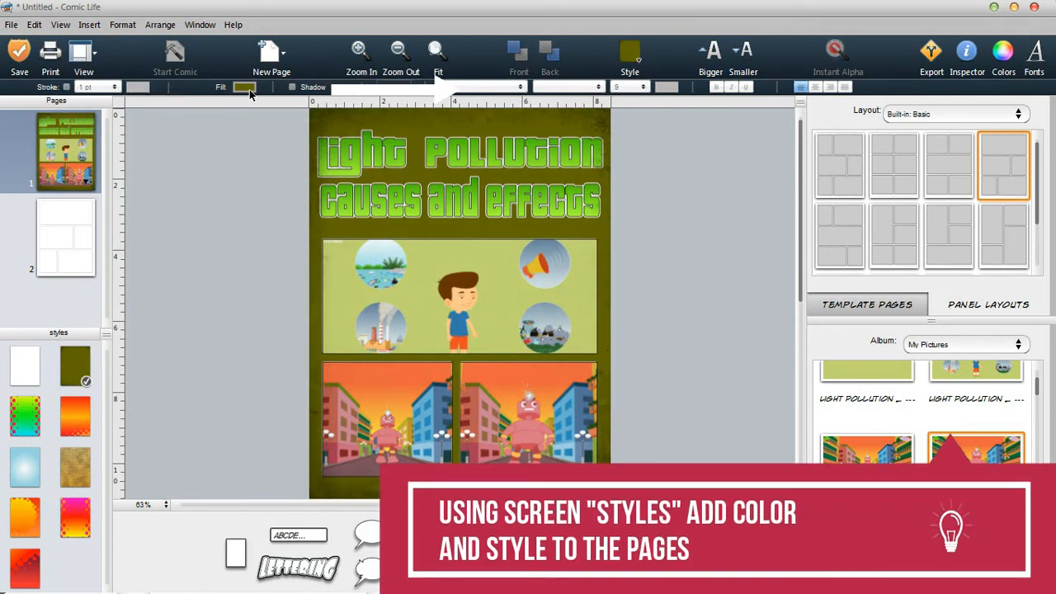
Try several background fills on page 1, including a green gradient, light blue, an orange-red gradient and dark purple.
left_click(246, 88)
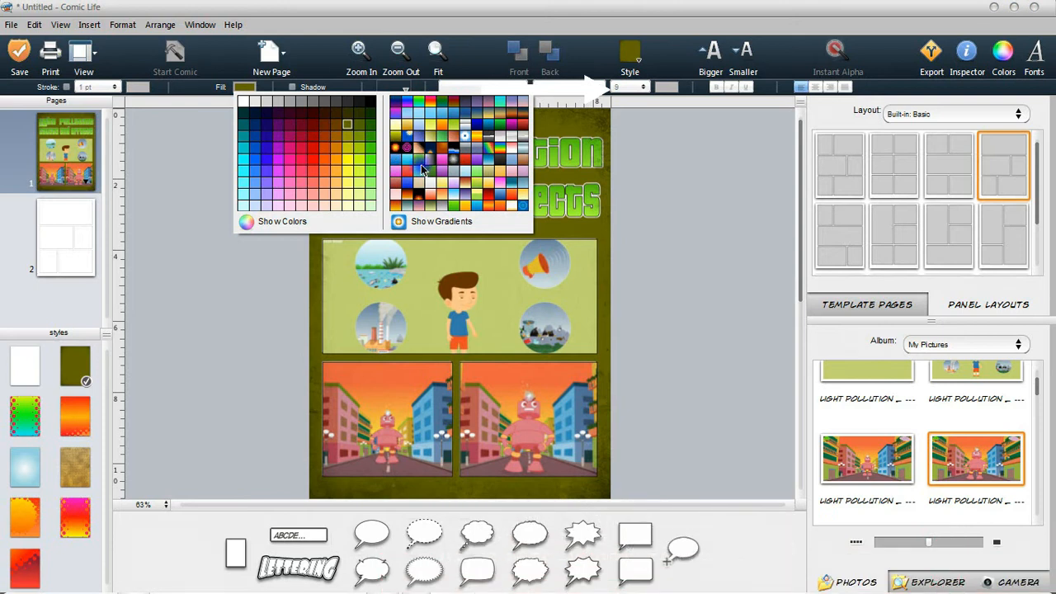
left_click(419, 168)
left_click(250, 89)
left_click(420, 164)
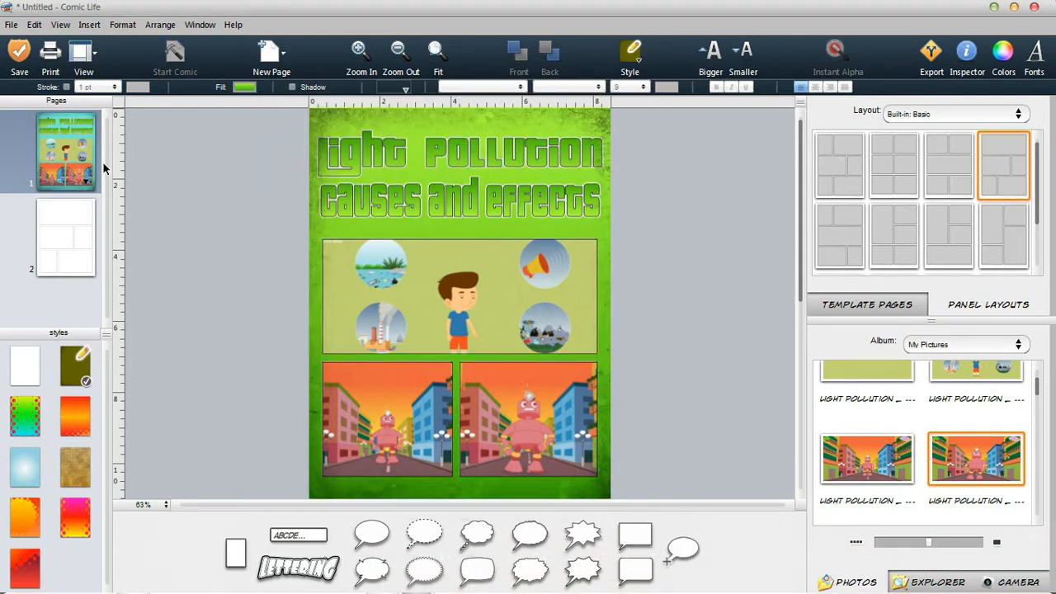
left_click(247, 88)
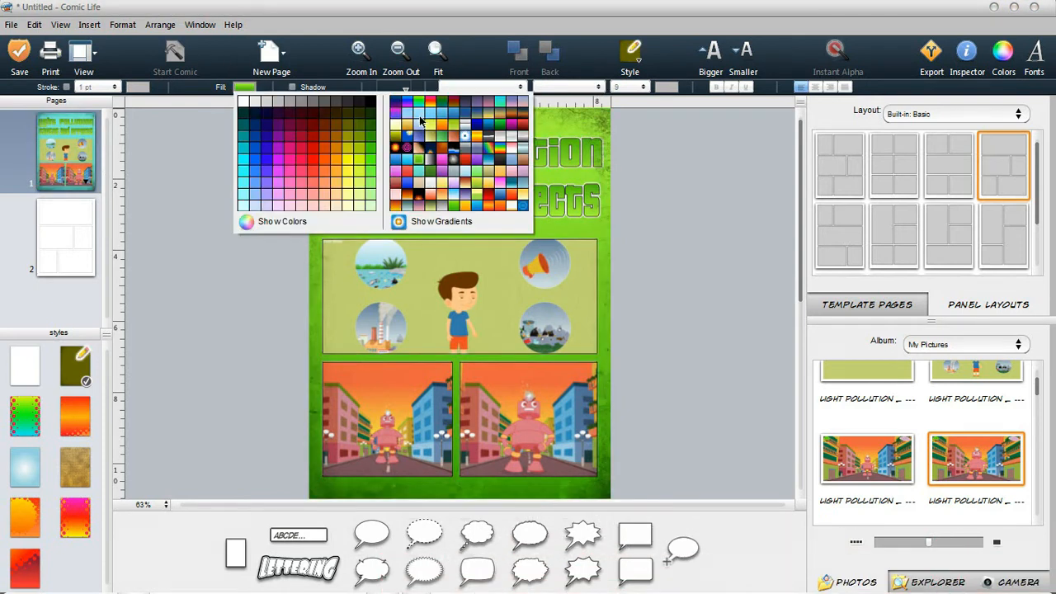
left_click(419, 120)
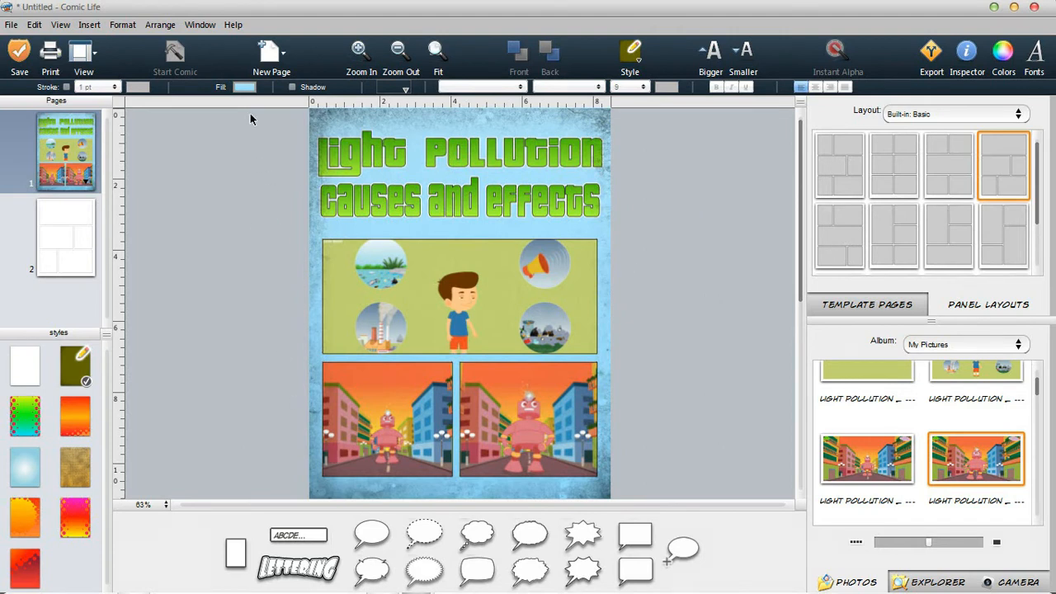
left_click(245, 87)
left_click(496, 211)
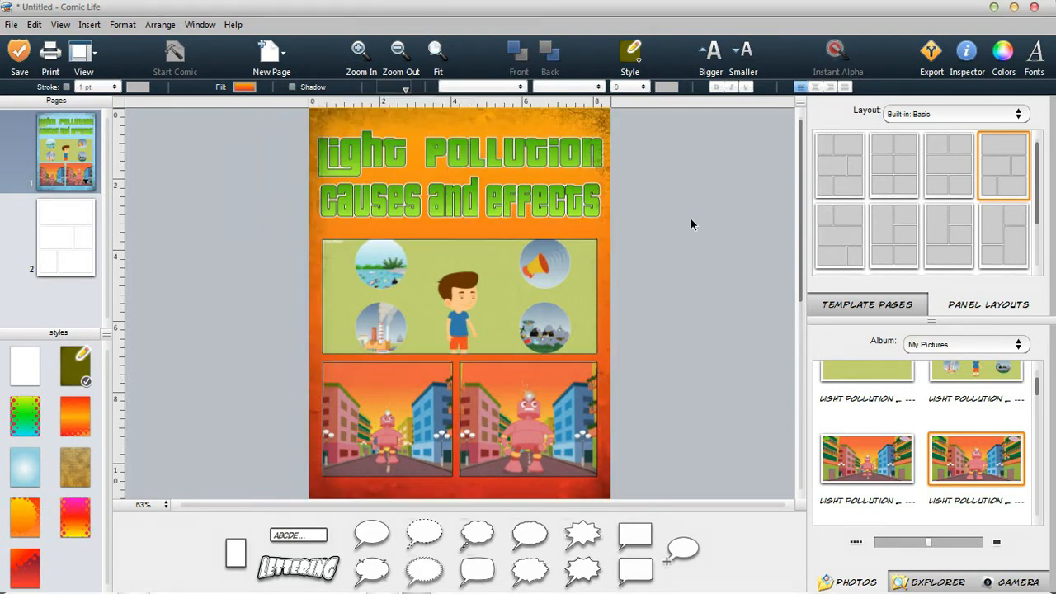
left_click(245, 87)
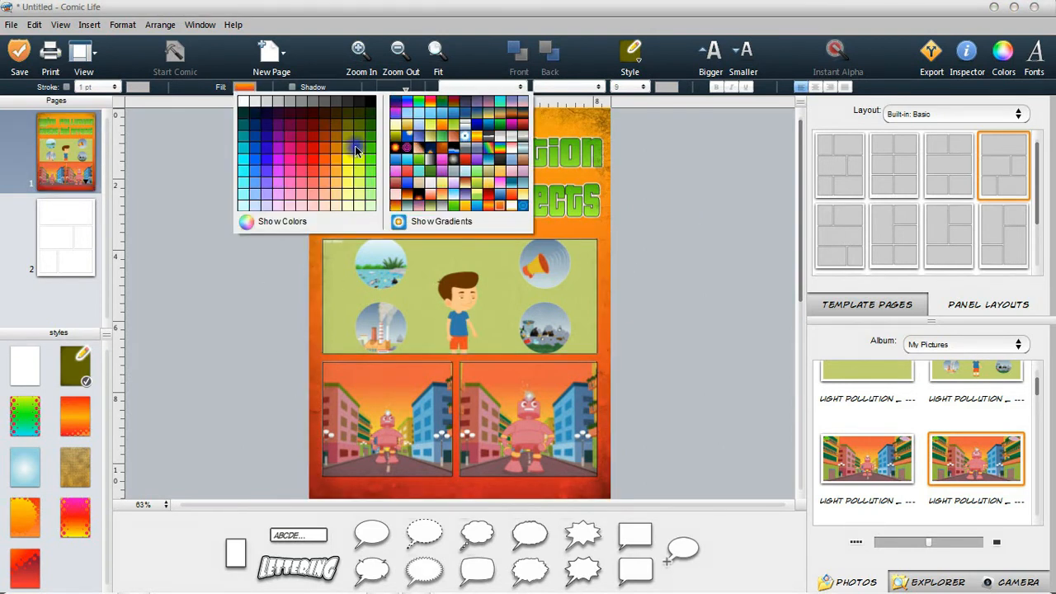
left_click(356, 150)
left_click(244, 87)
left_click(276, 130)
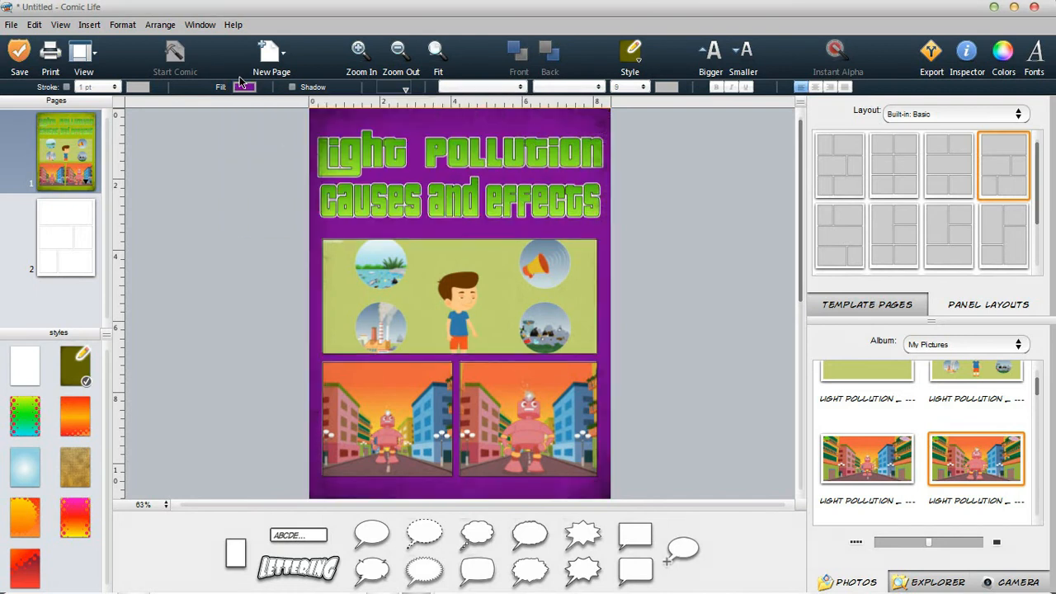
Set page 1's background fill to bright magenta.
left_click(245, 88)
left_click(279, 161)
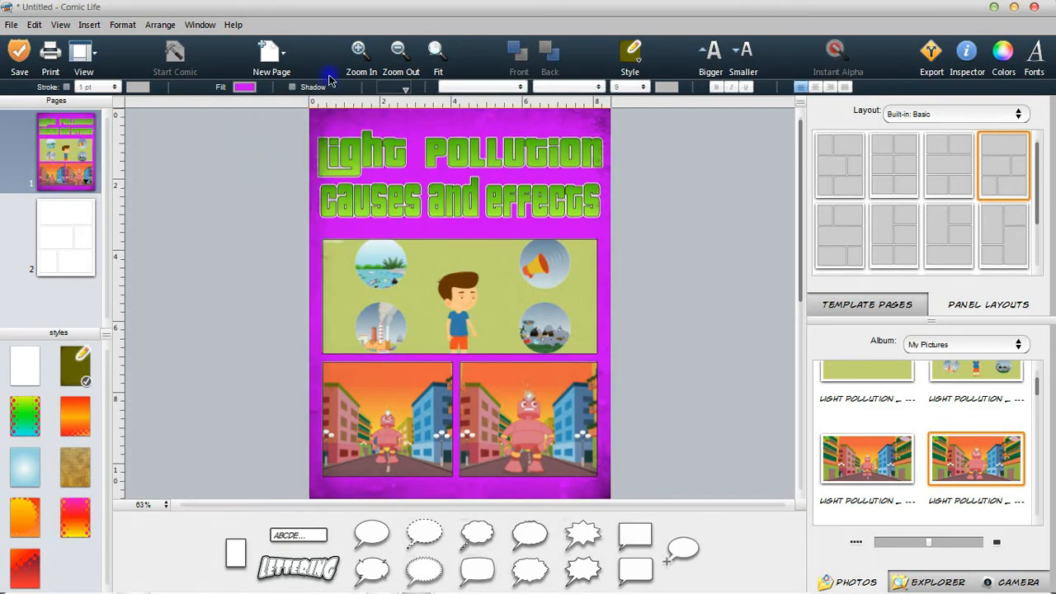
Set page 2's background fill to the same bright magenta as page 1.
left_click(77, 206)
left_click(245, 88)
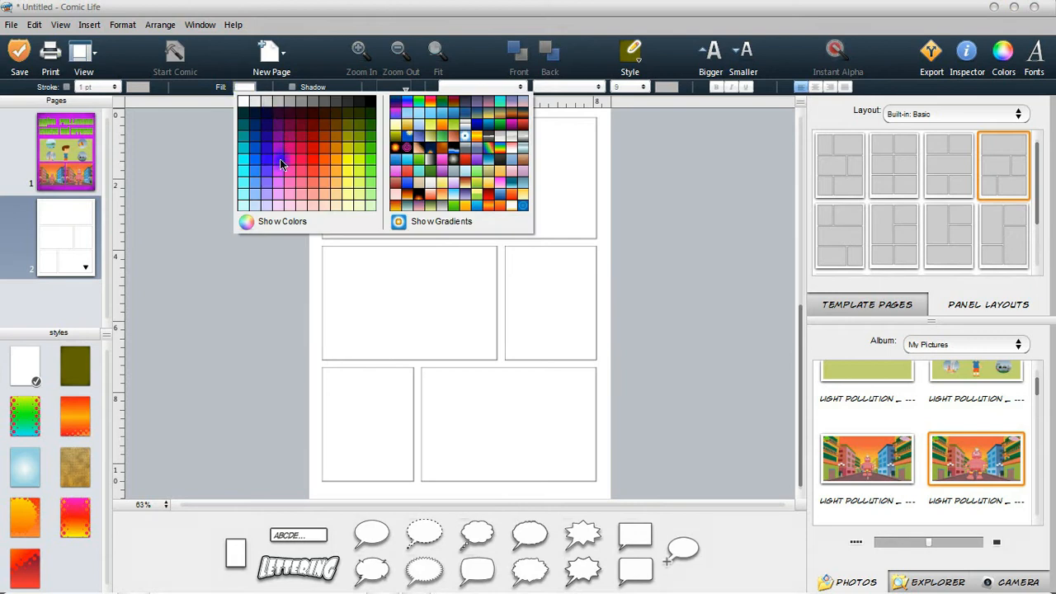
left_click(280, 159)
Fill page 2's wide panel with the Components of Light Pollution screenshot, and two lower panels with the skyglow and Pristine/Urban Area screenshots.
scroll(959, 452, "down", 5)
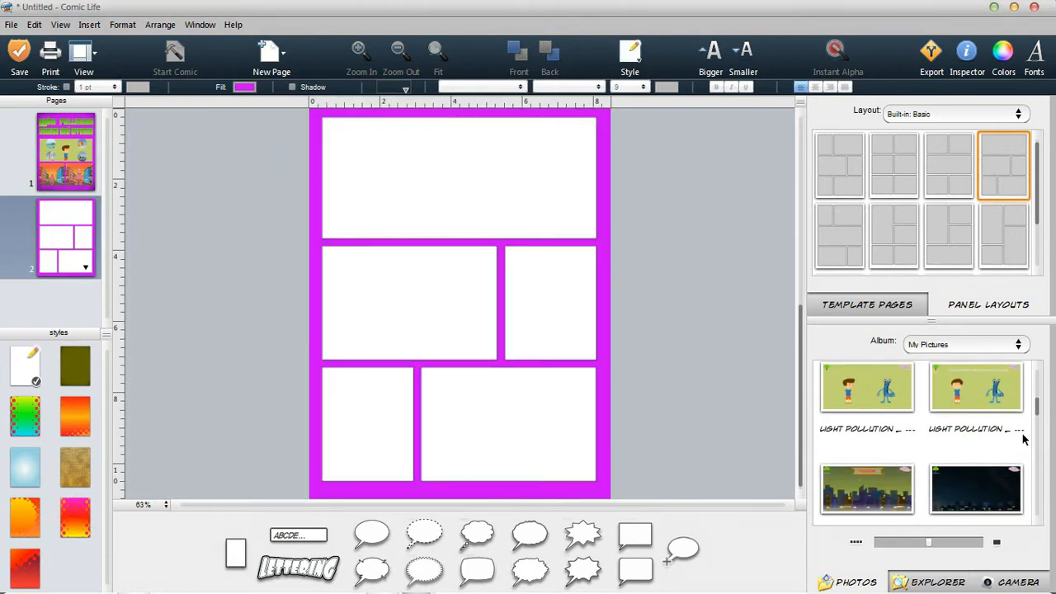
left_click_drag(505, 202, 557, 176)
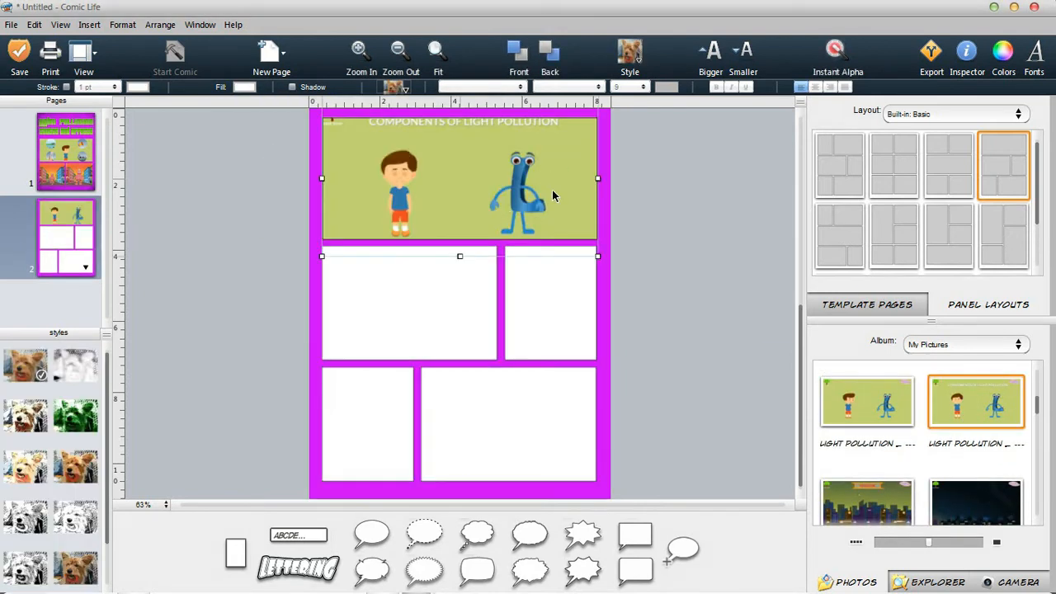
left_click(769, 313)
scroll(924, 413, "down", 3)
left_click_drag(871, 401, 406, 305)
left_click_drag(982, 402, 1005, 398)
left_click_drag(992, 499, 508, 421)
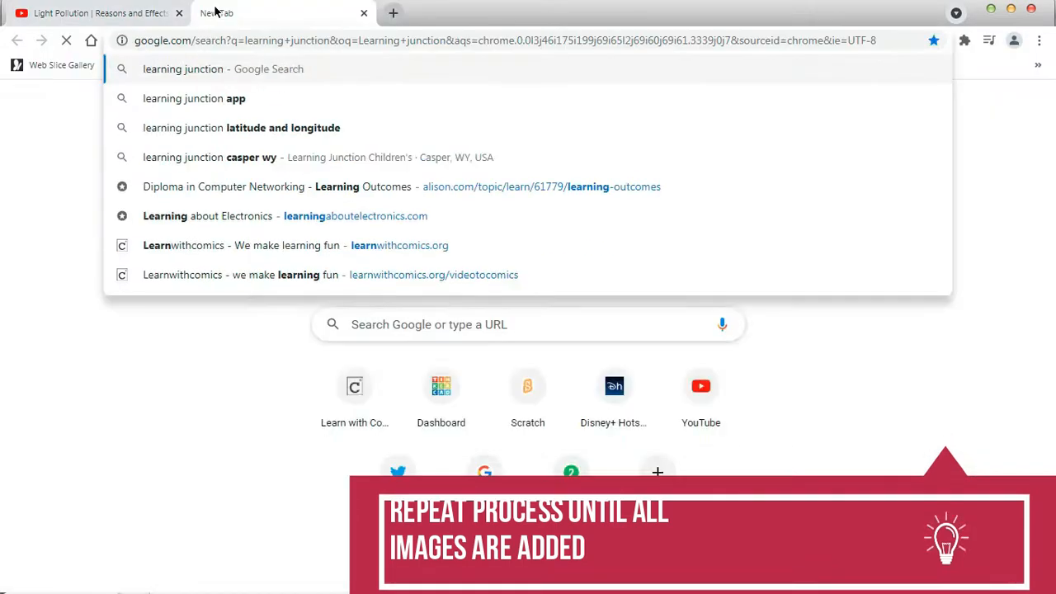
Look up the learning junction image on Google, and adjust the video link's text box beside the Credits lettering on page 6.
key("Return")
left_click(283, 130)
left_click(88, 299)
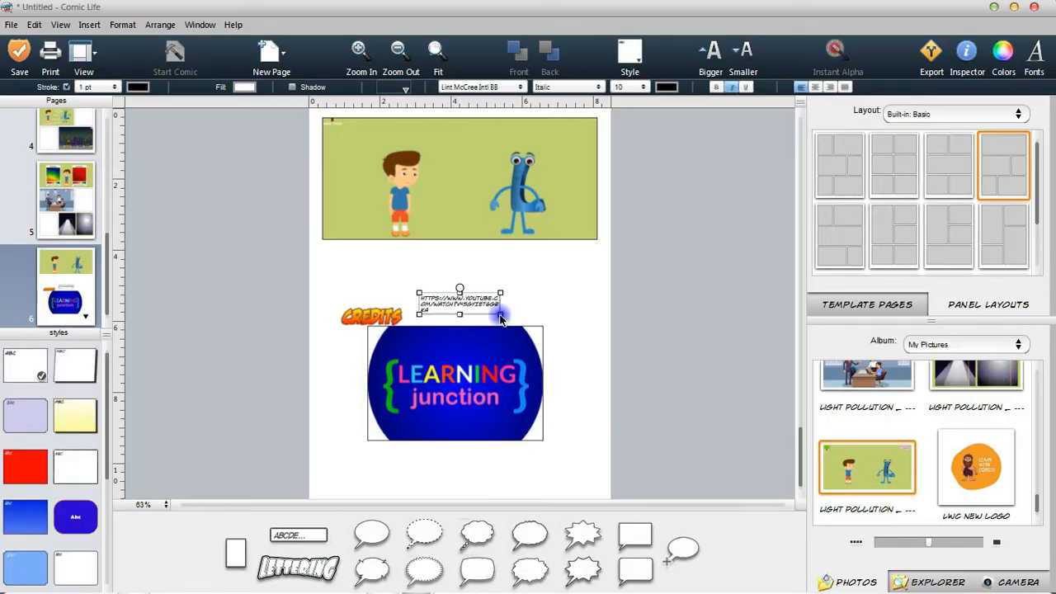
left_click_drag(459, 300, 538, 459)
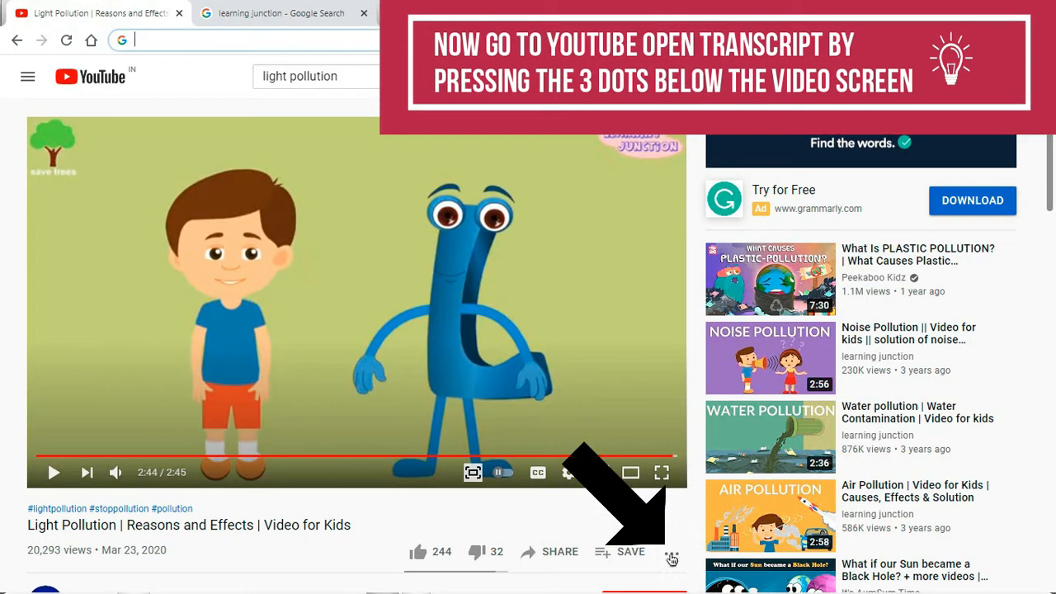
Open the transcript of the Light Pollution video on YouTube and hide its timestamps.
left_click(672, 560)
left_click(733, 516)
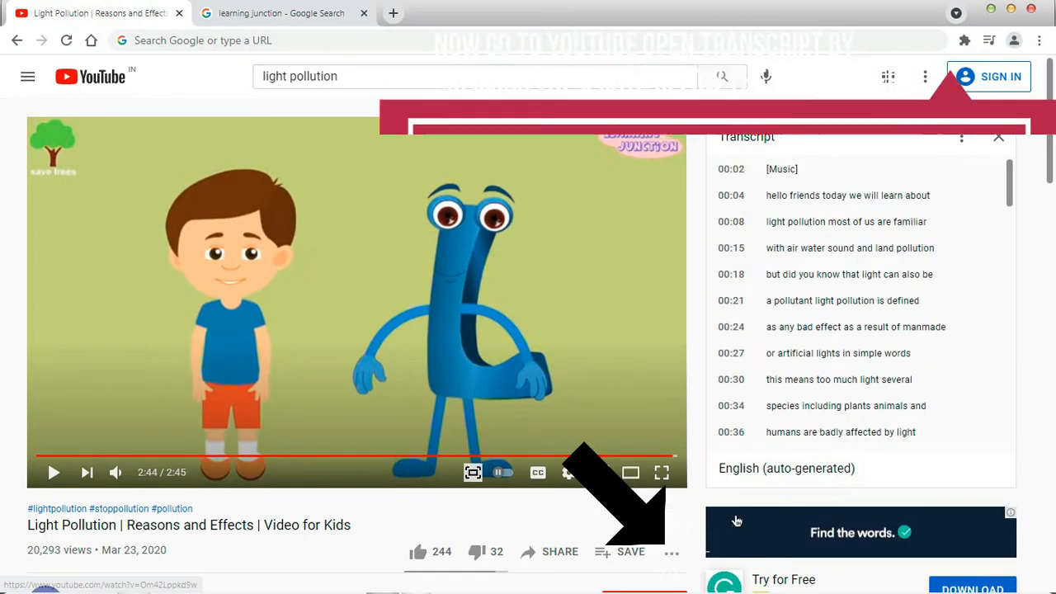
left_click(800, 200)
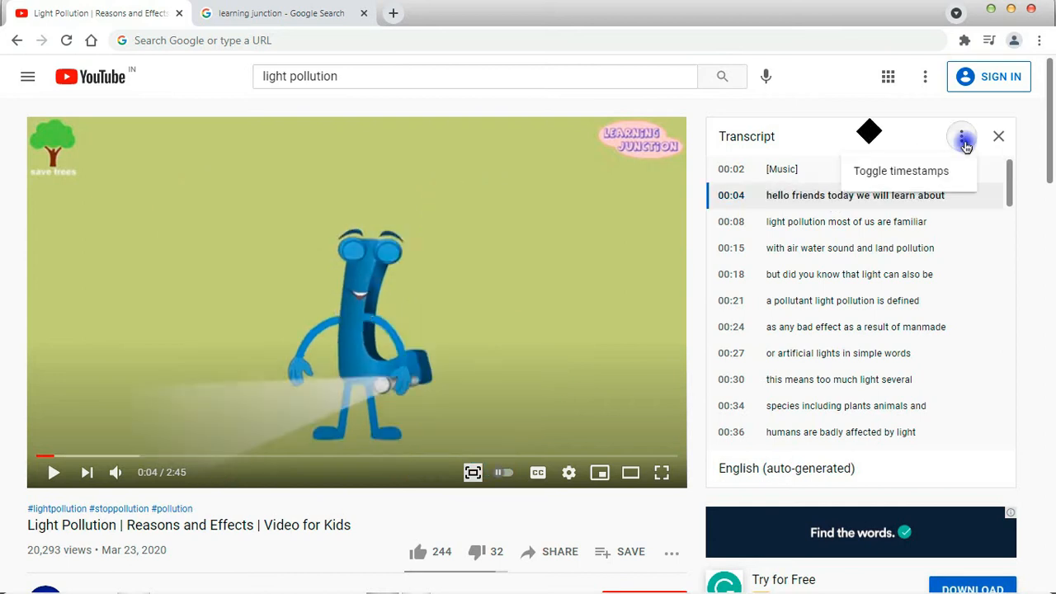
left_click(908, 170)
left_click(709, 206)
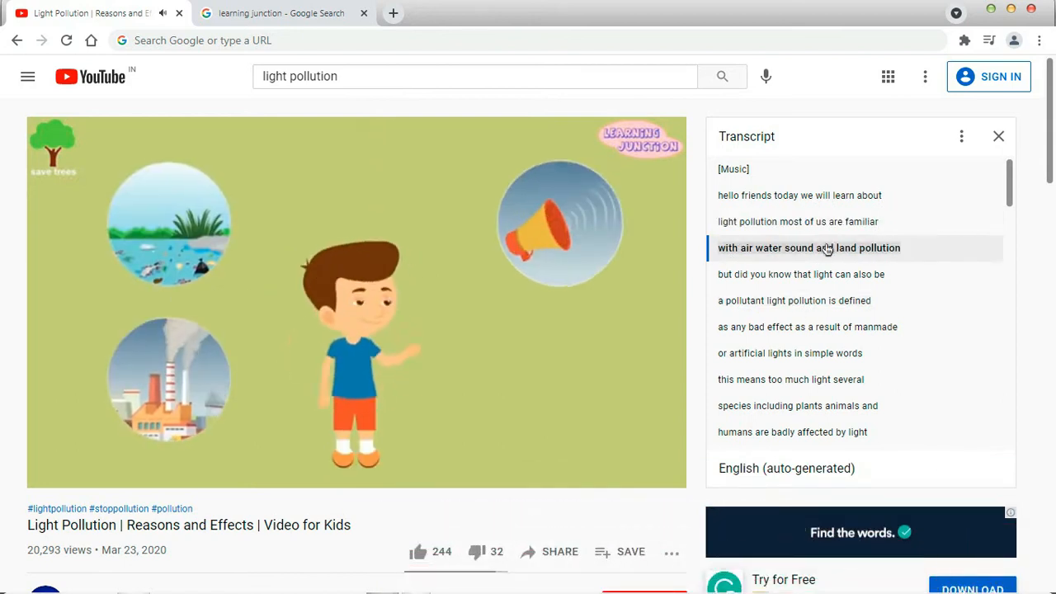
Copy the transcript from "most of us are familiar" to "a pollutant light pollution" and paste it into a text box on page 1 in Comic Life.
left_click_drag(779, 221, 840, 312)
key("ctrl+c")
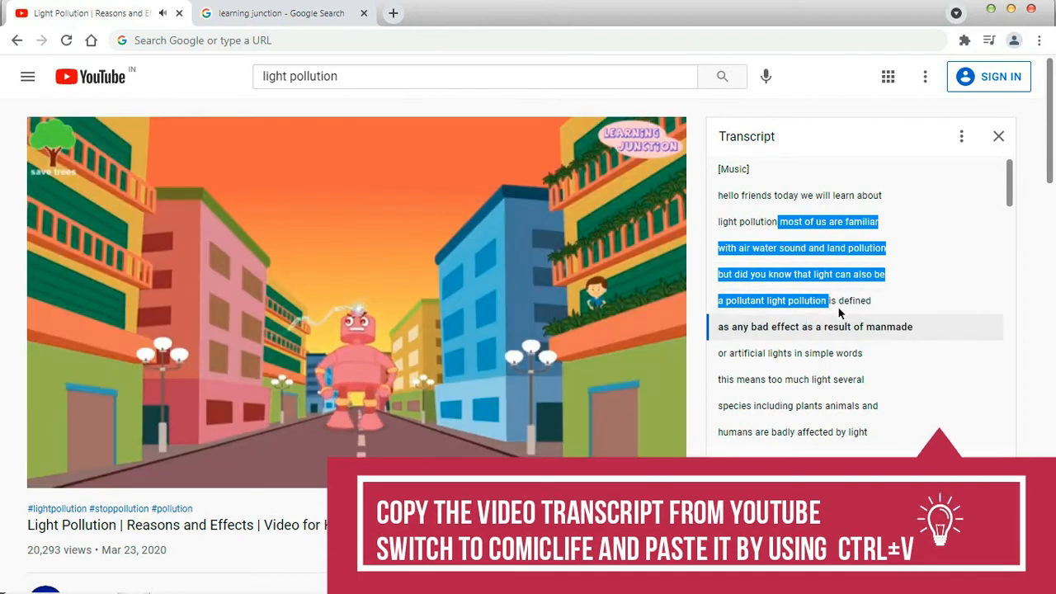
key("alt+Tab")
key("ctrl+v")
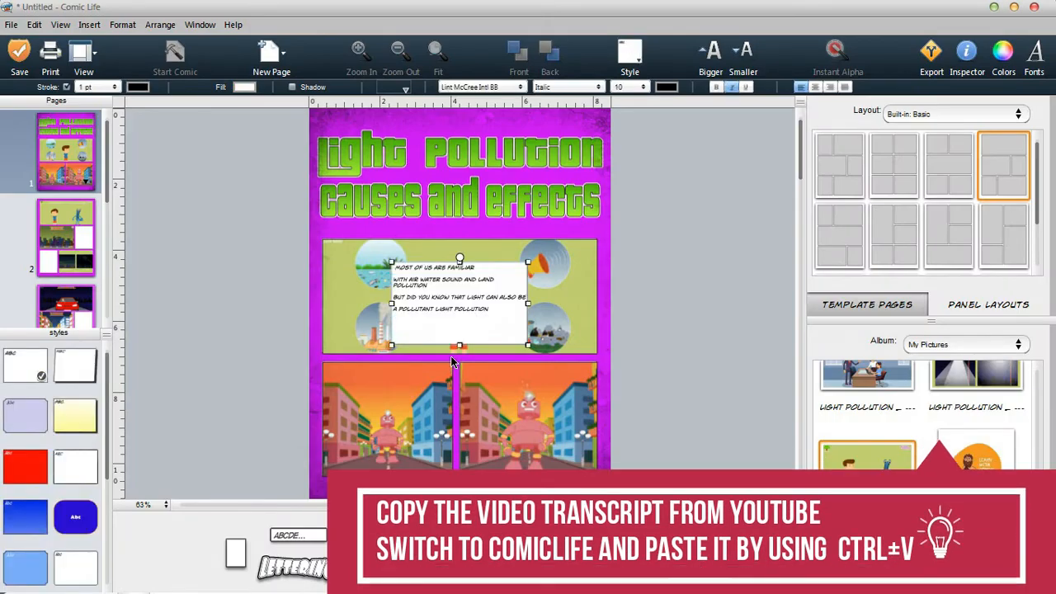
End the pasted page 1 text with a period and remove its line breaks so it forms one paragraph.
left_click(488, 330)
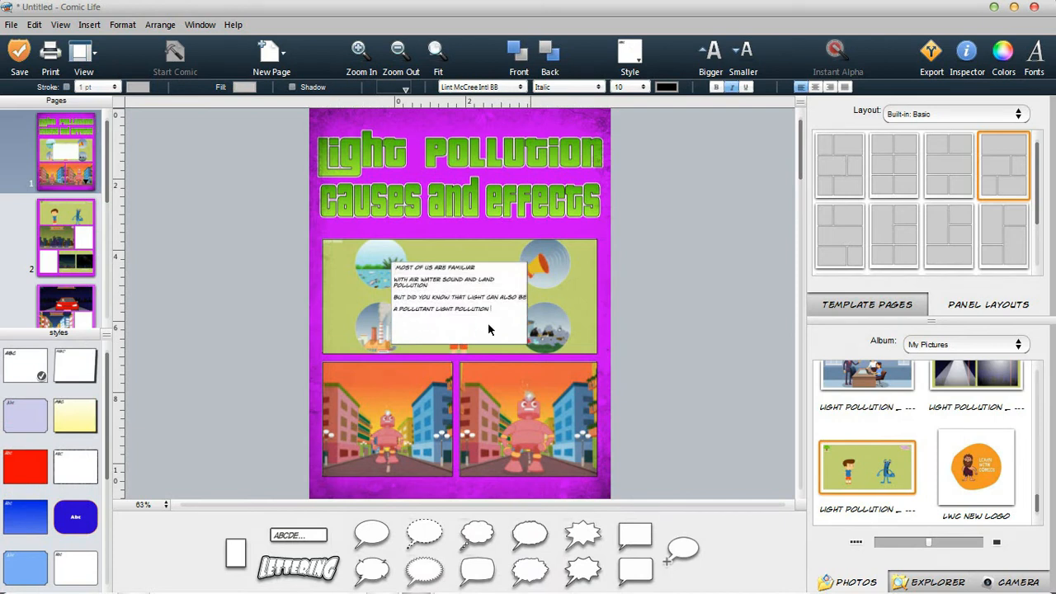
type(".")
key("Home")
key("BackSpace")
key("BackSpace")
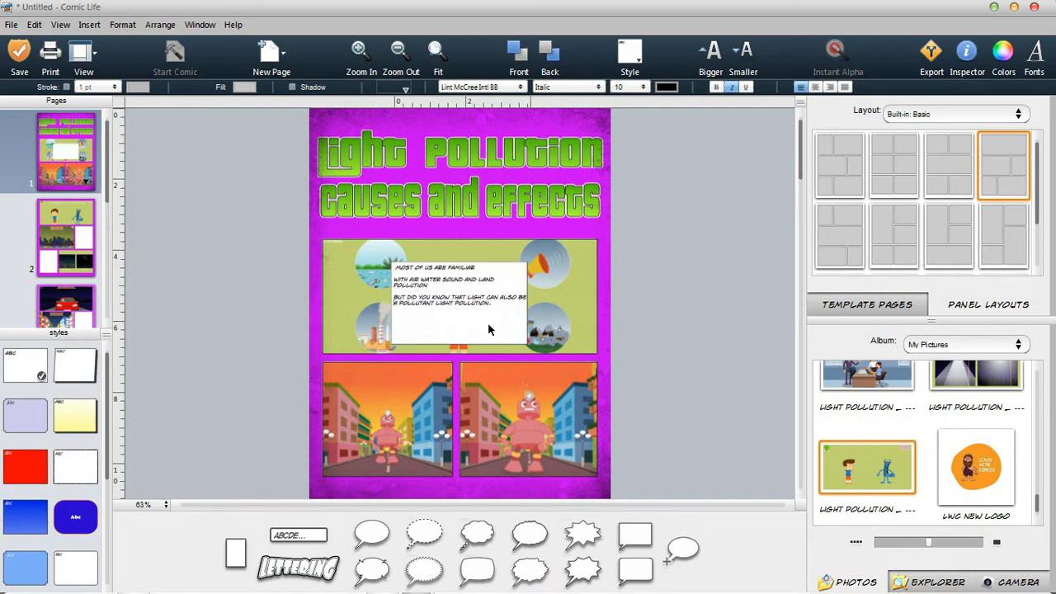
key("Up")
key("BackSpace")
key("BackSpace")
key("BackSpace")
key("BackSpace")
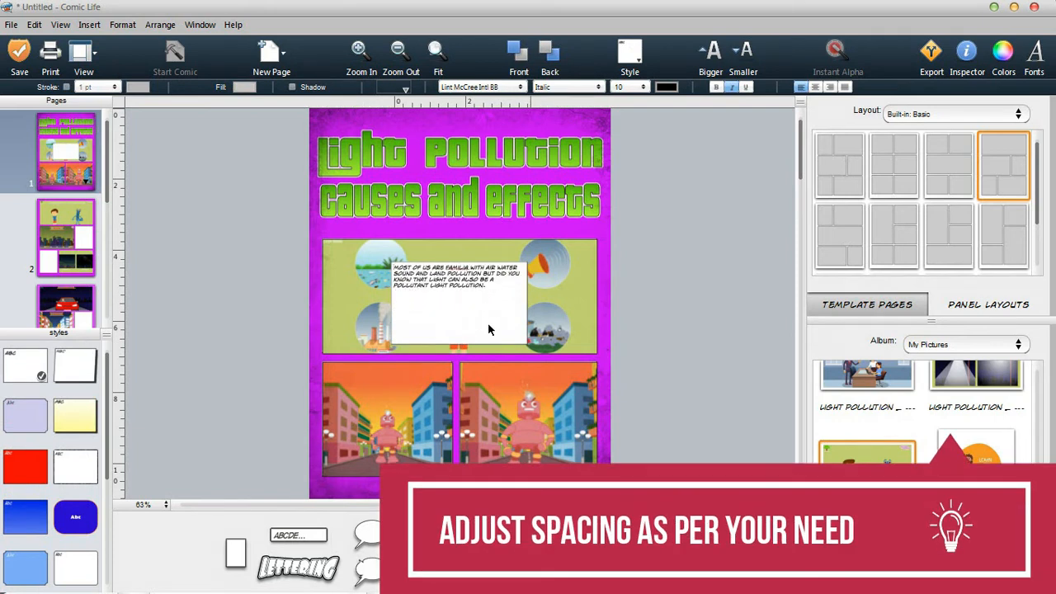
Correct the misspelled word after "Most of us are" to "familiar" using the spelling suggestion.
right_click(456, 270)
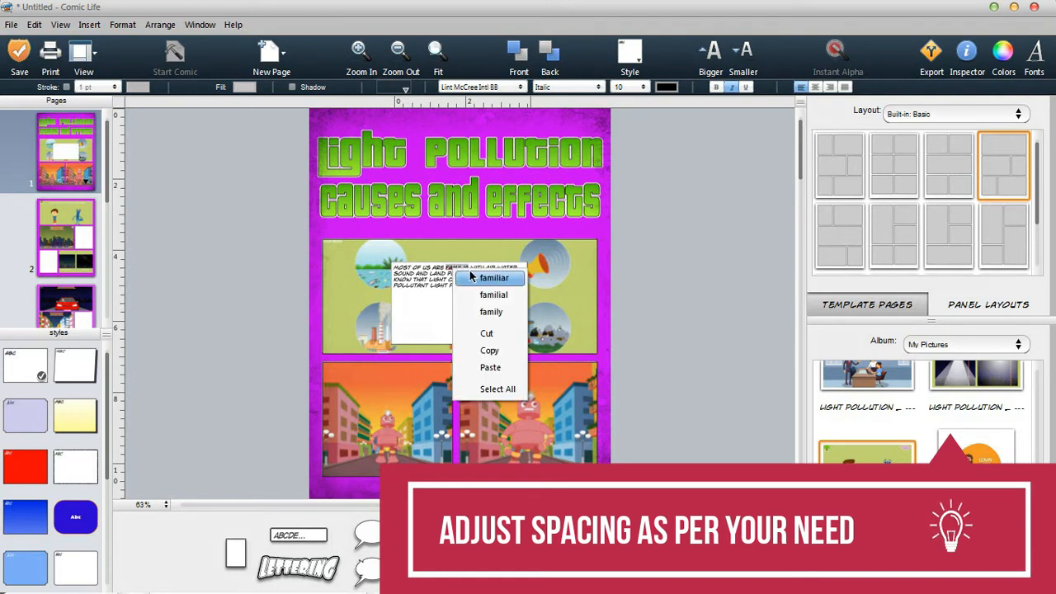
left_click(473, 275)
left_click(552, 332)
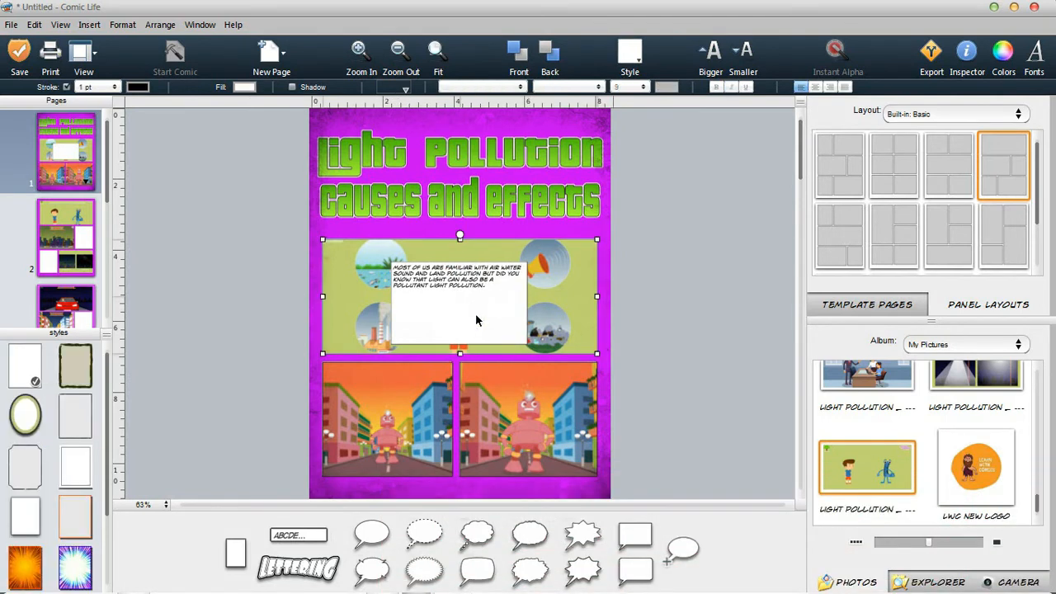
Reshape the text box into a strip along the wide panel's lower edge and set its font to Berylium, size 12.
left_click(476, 315)
left_click_drag(528, 345, 596, 363)
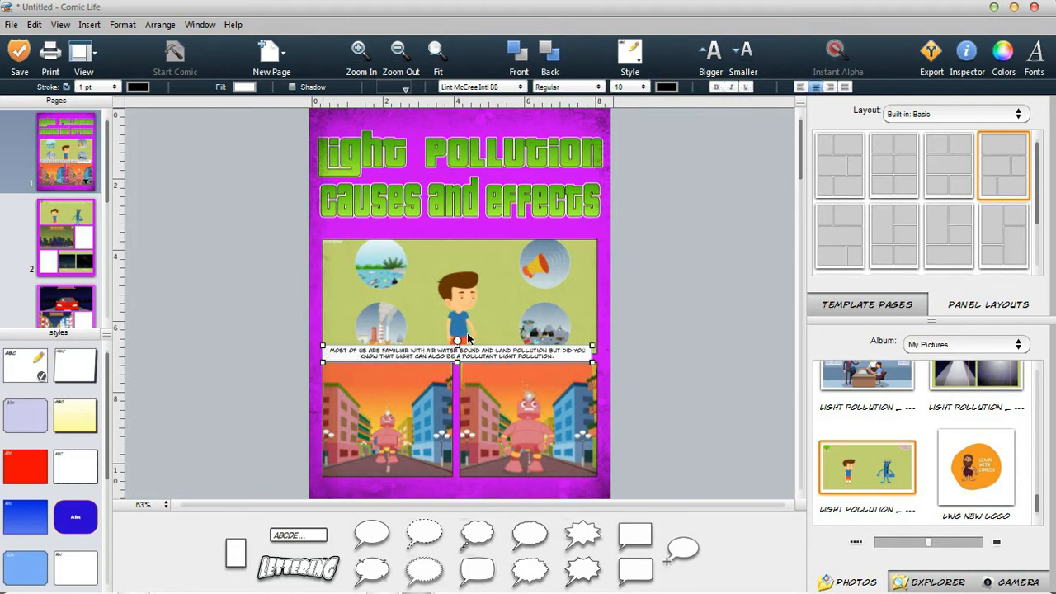
left_click(520, 86)
left_click(487, 256)
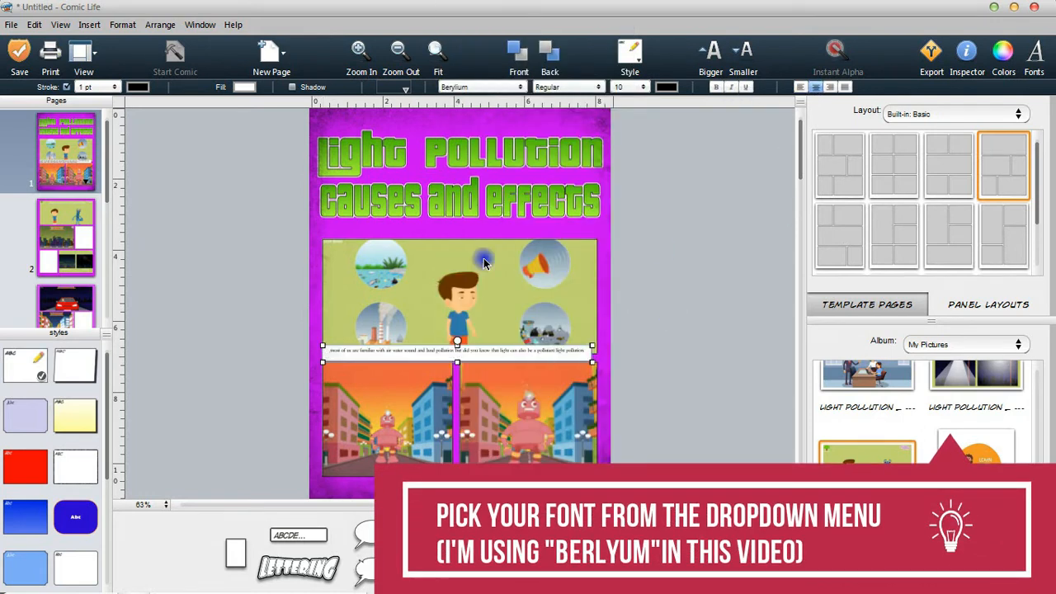
left_click(629, 88)
left_click(639, 115)
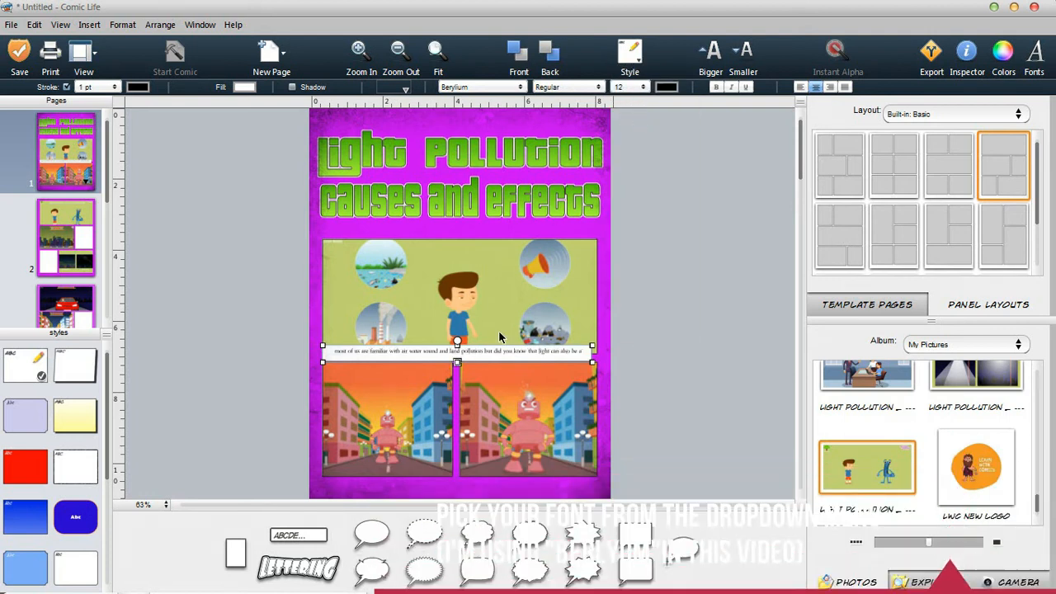
Edit the page 1 caption to read "Most of us are familiar with air water sound and land pollution, But did you know that light can also be a pollutant.".
double_click(475, 359)
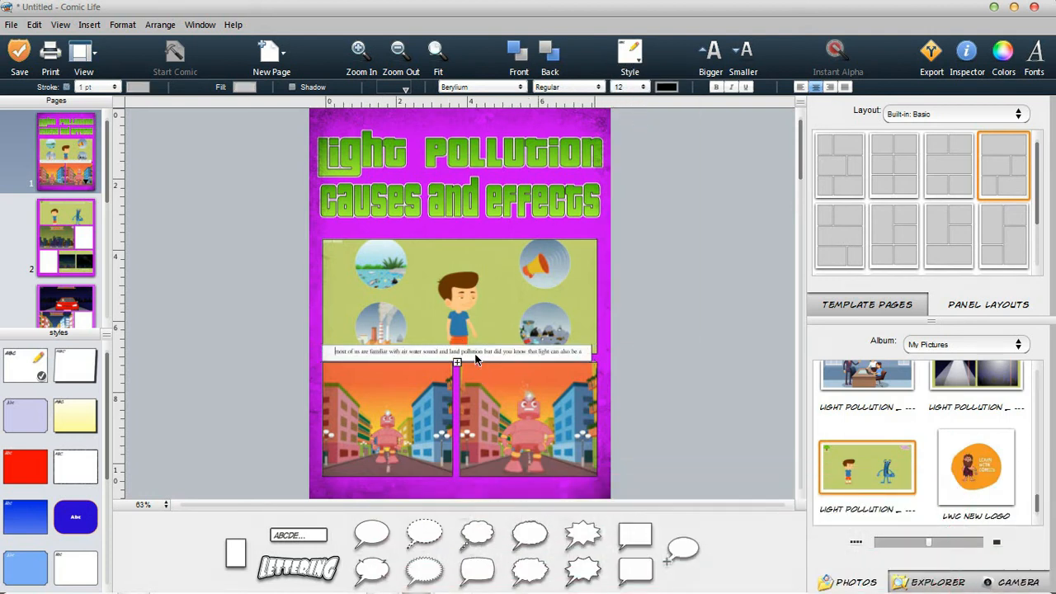
left_click(661, 256)
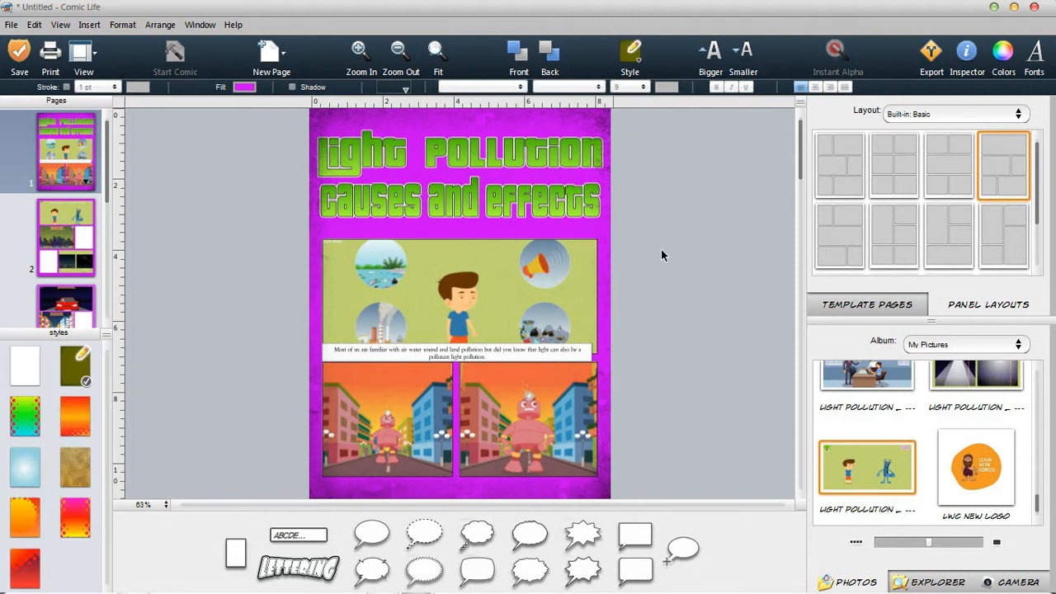
left_click(407, 351)
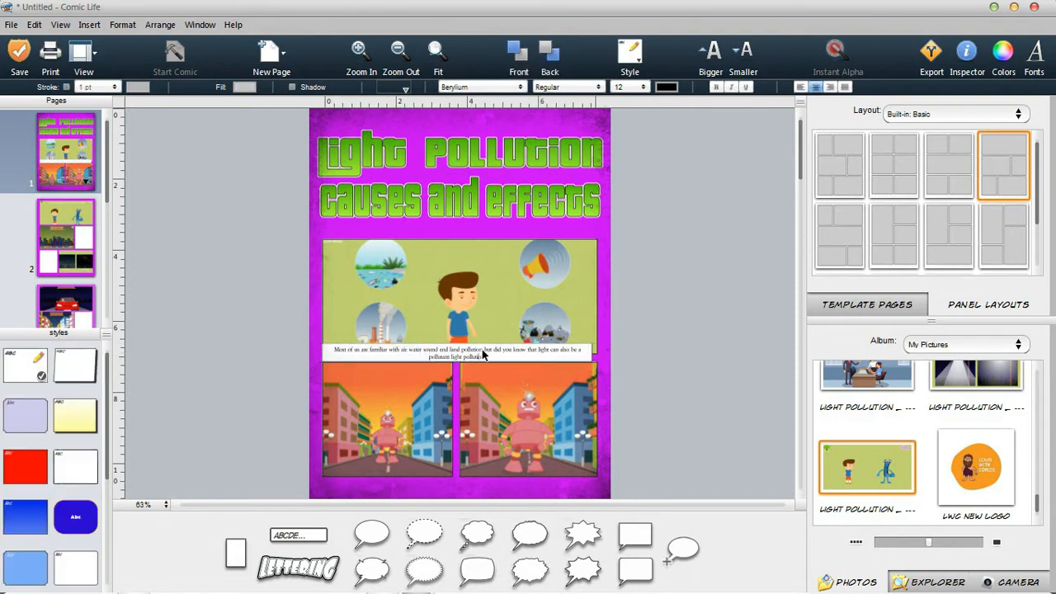
left_click(186, 465)
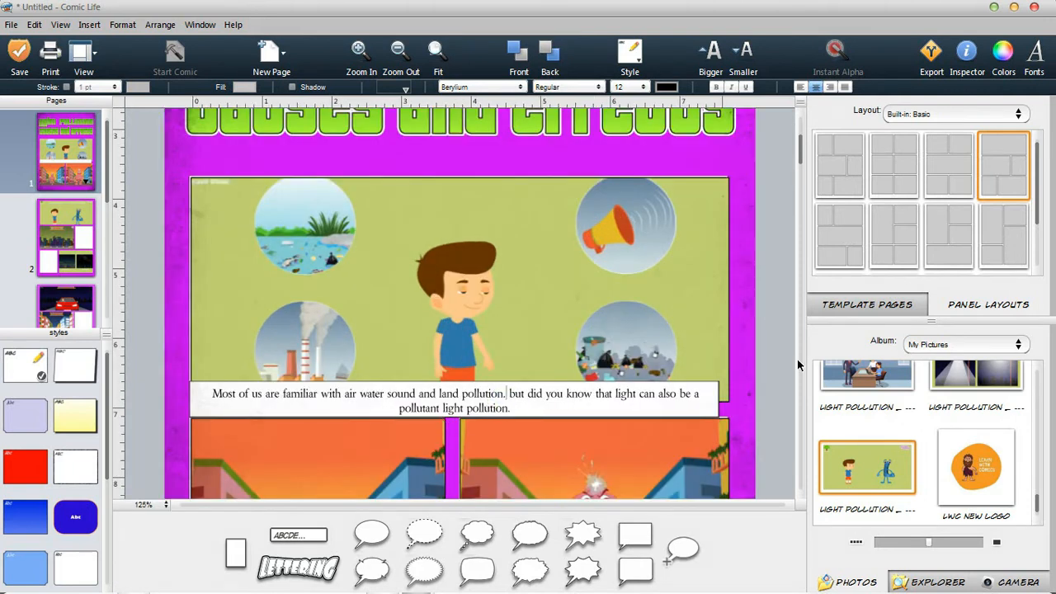
key("Delete")
key("BackSpace")
key("BackSpace")
type(", ")
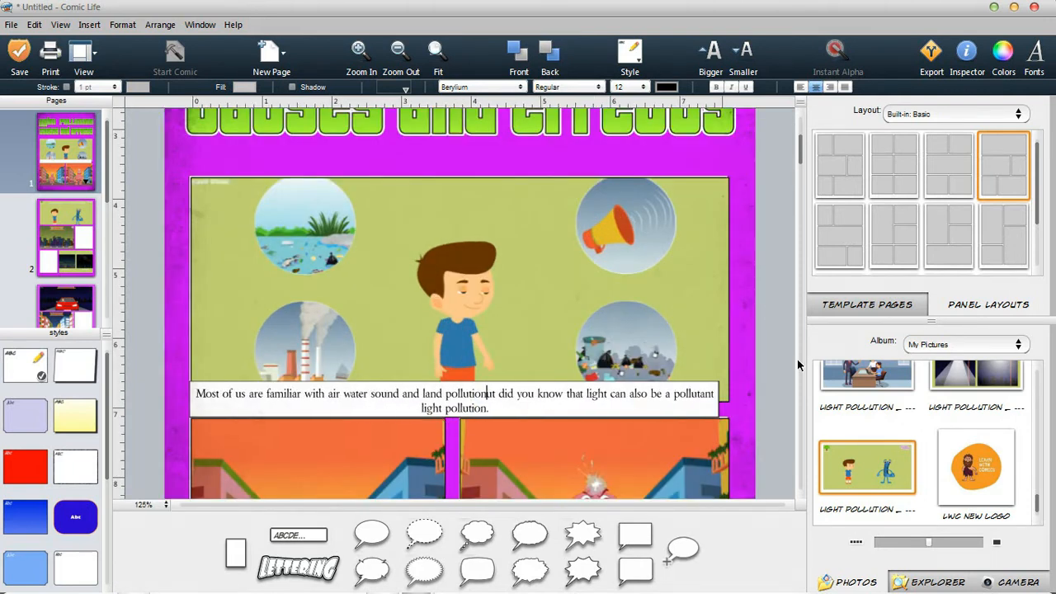
type("B")
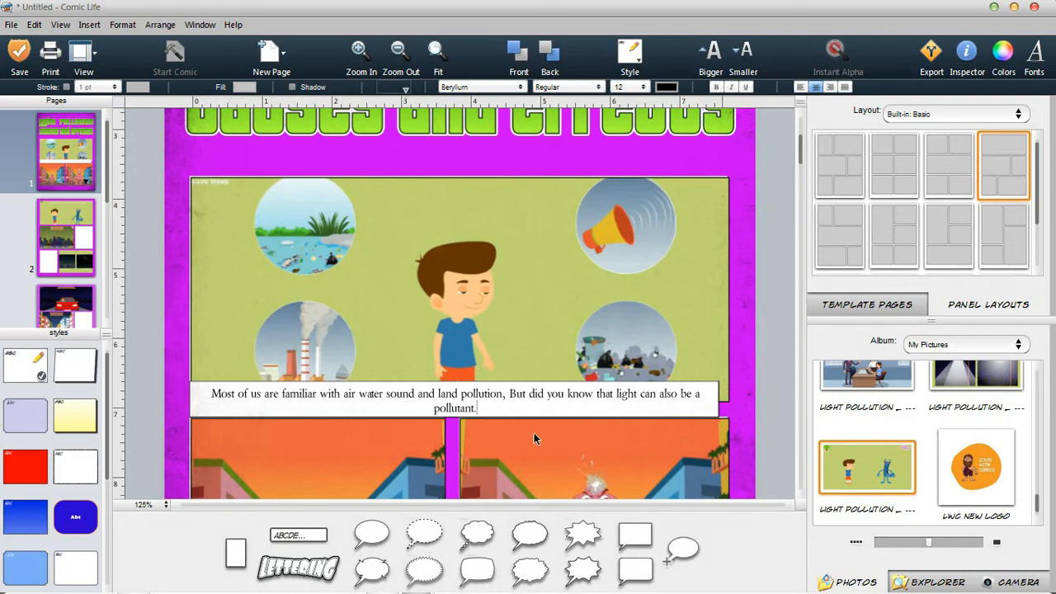
Copy the transcript's light pollution definition, through "humans are badly affected by light pollution", into a new text box on page 1.
scroll(534, 433, "down", 4)
scroll(534, 432, "down", 4)
key("alt+Tab")
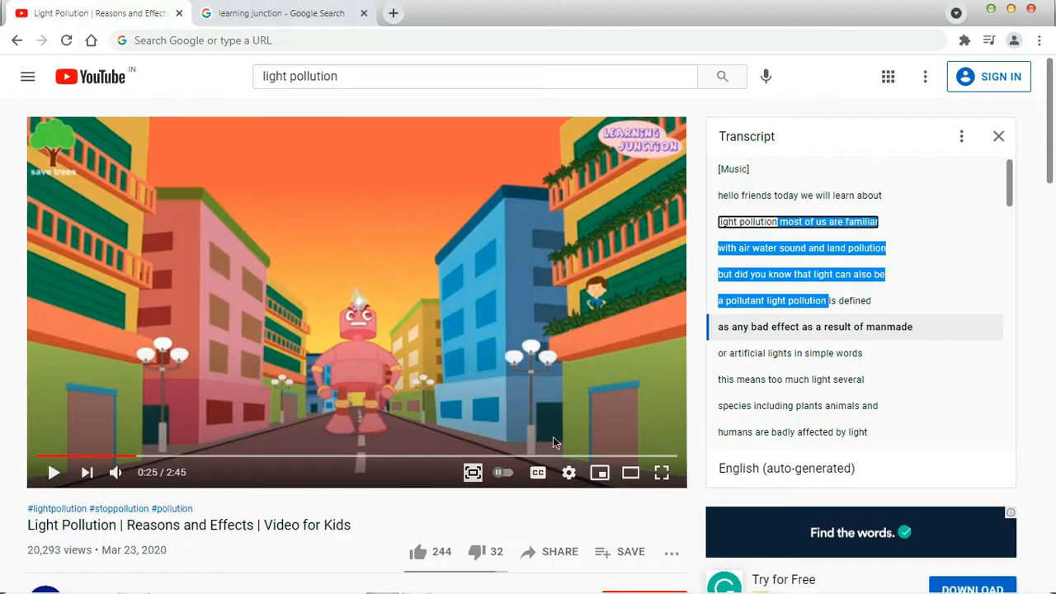
left_click(786, 302)
left_click_drag(771, 300, 750, 295)
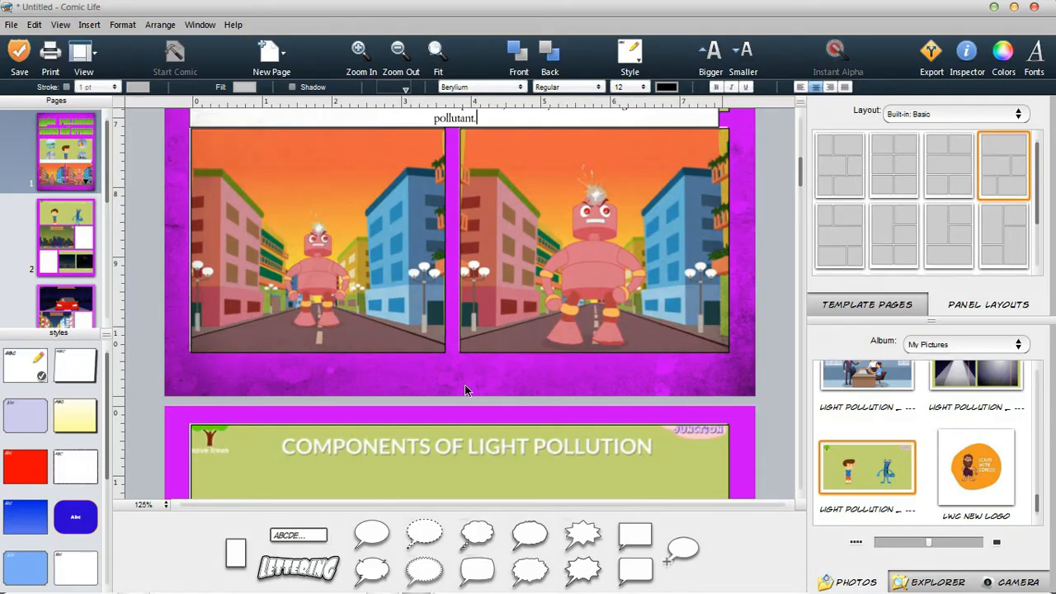
left_click(434, 381)
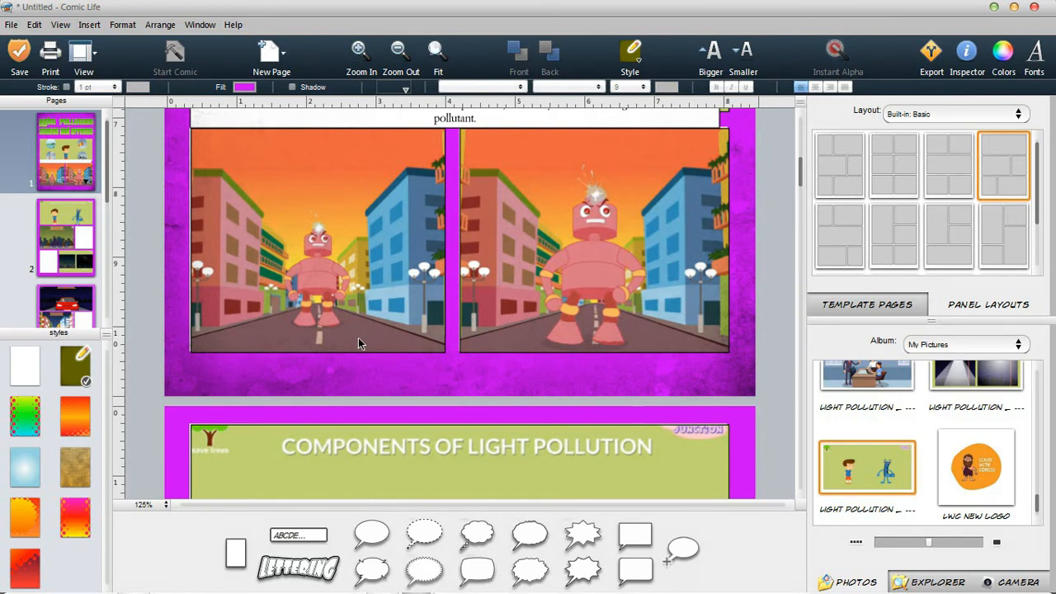
scroll(399, 378, "down", 10)
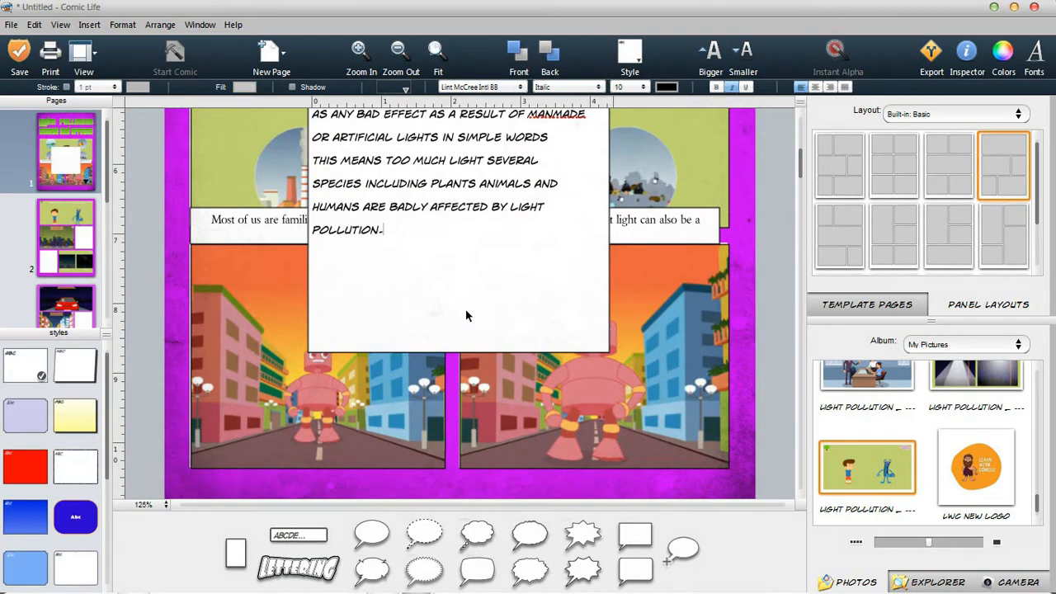
left_click_drag(467, 314, 444, 348)
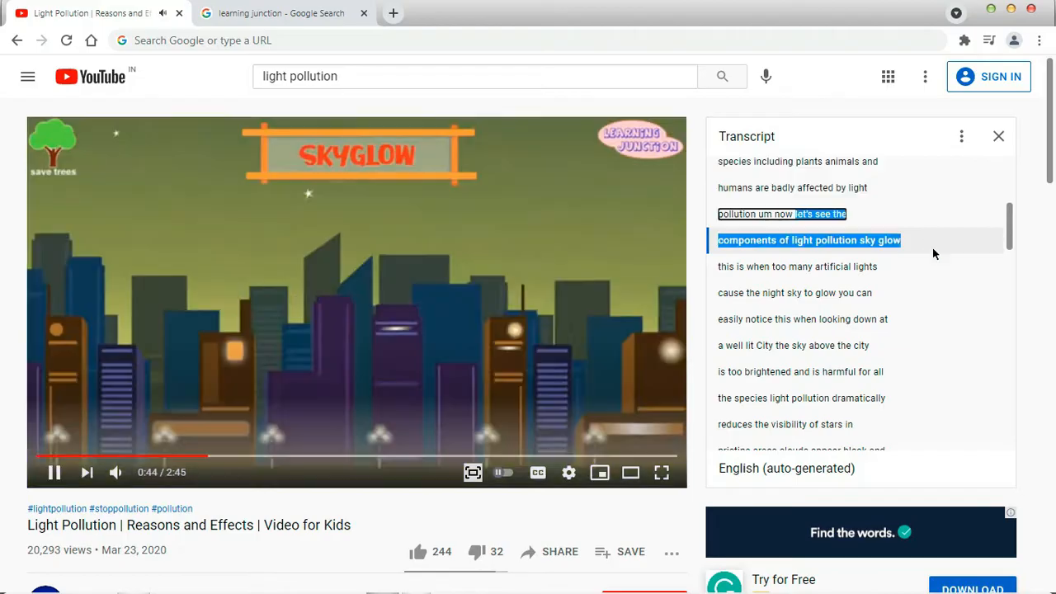
Add the transcript's sky glow passage to page 2 in Berylium, size 12, and place its text box in the empty middle-row panel.
left_click_drag(933, 253, 484, 354)
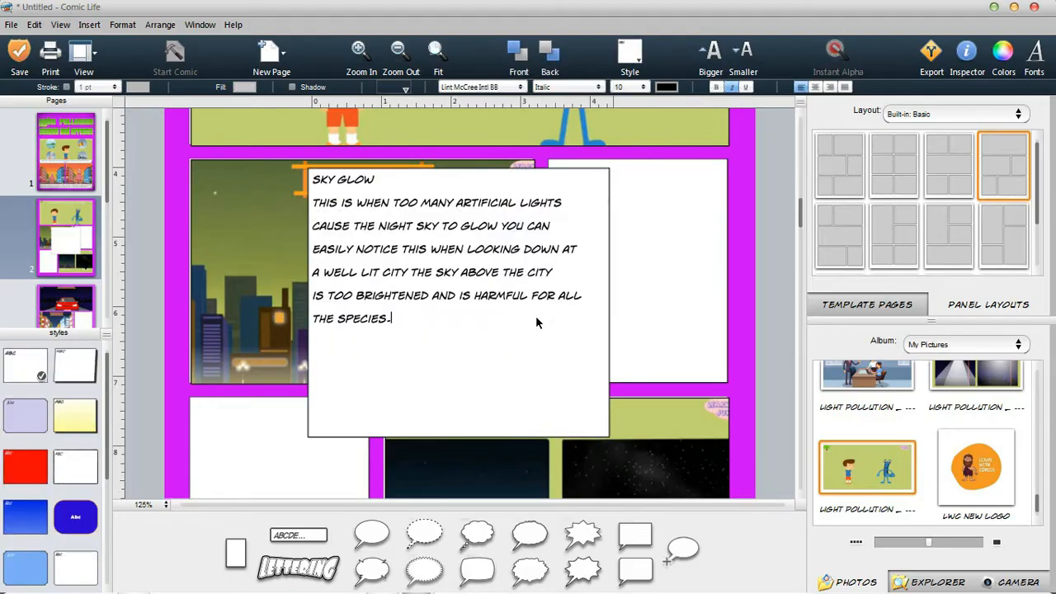
left_click(536, 87)
left_click(487, 256)
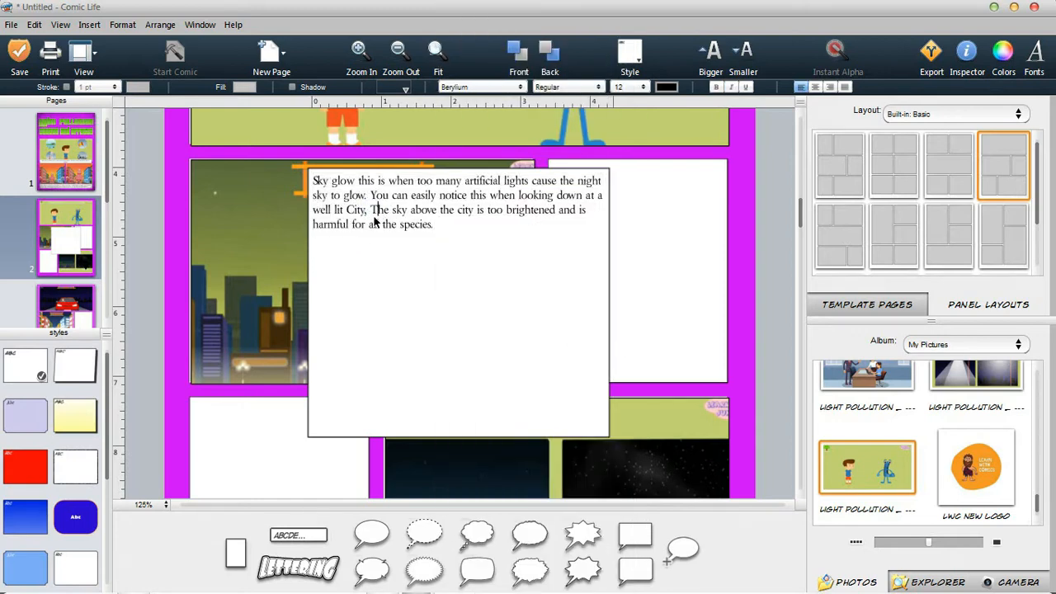
left_click_drag(376, 221, 632, 325)
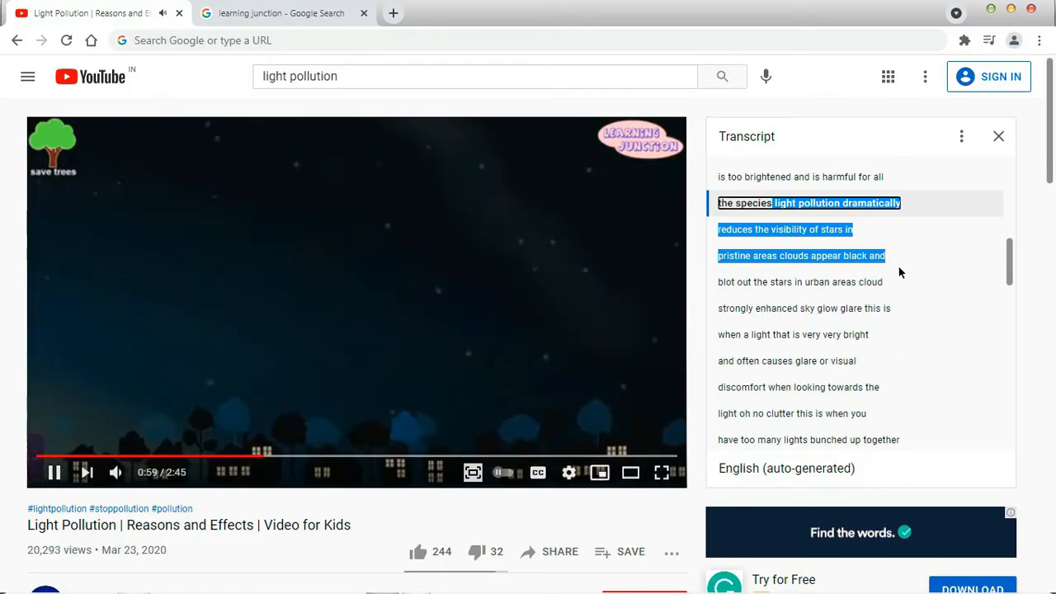
Add the transcript passage starting "light pollution dramatically reduces the visibility of stars" to the empty panel beside the Pristine/Urban Area picture on page 2.
left_click_drag(899, 273, 923, 301)
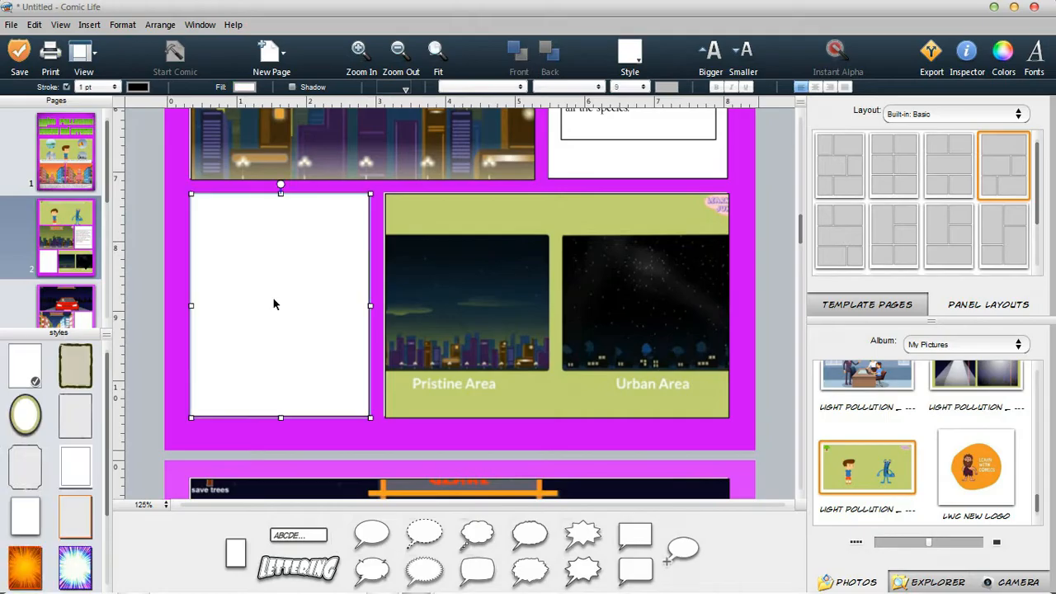
type("light pollution dramatically reduces the visibility of stars in pristine areas clouds appear black and blot out the stars in urban areas cloud strongly enhanced sky glow")
left_click(536, 86)
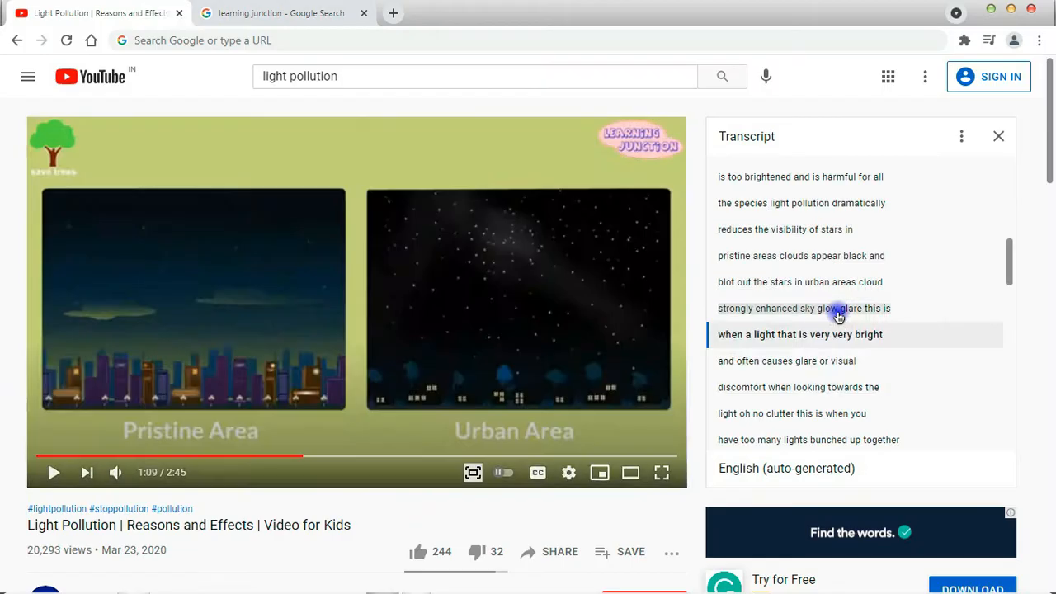
Copy the transcript's glare passage, through "when looking towards the light", into a text box on page 3 and end it with a period.
left_click_drag(839, 312, 922, 358)
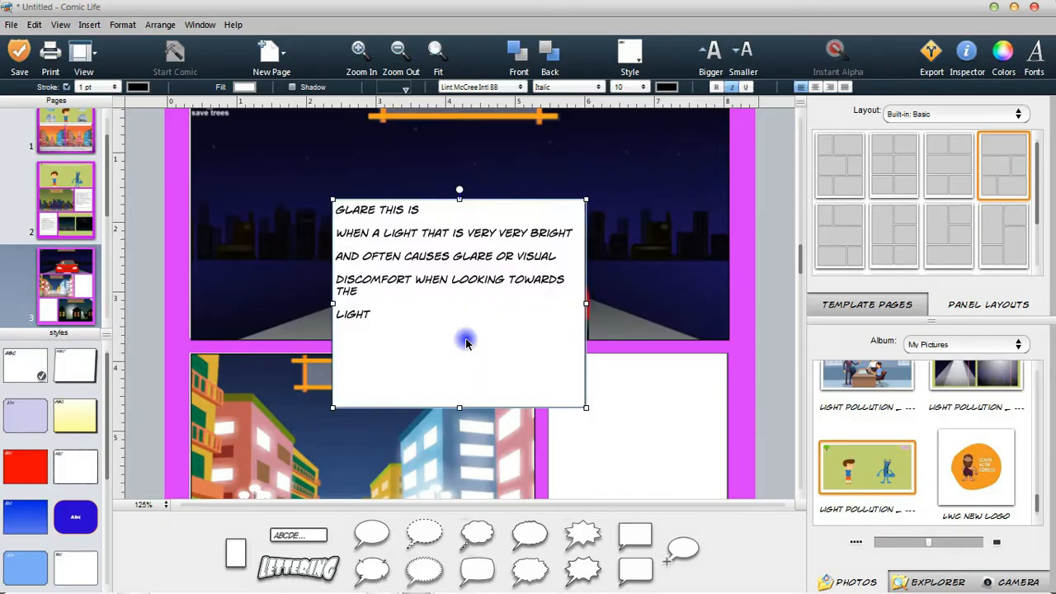
type(".")
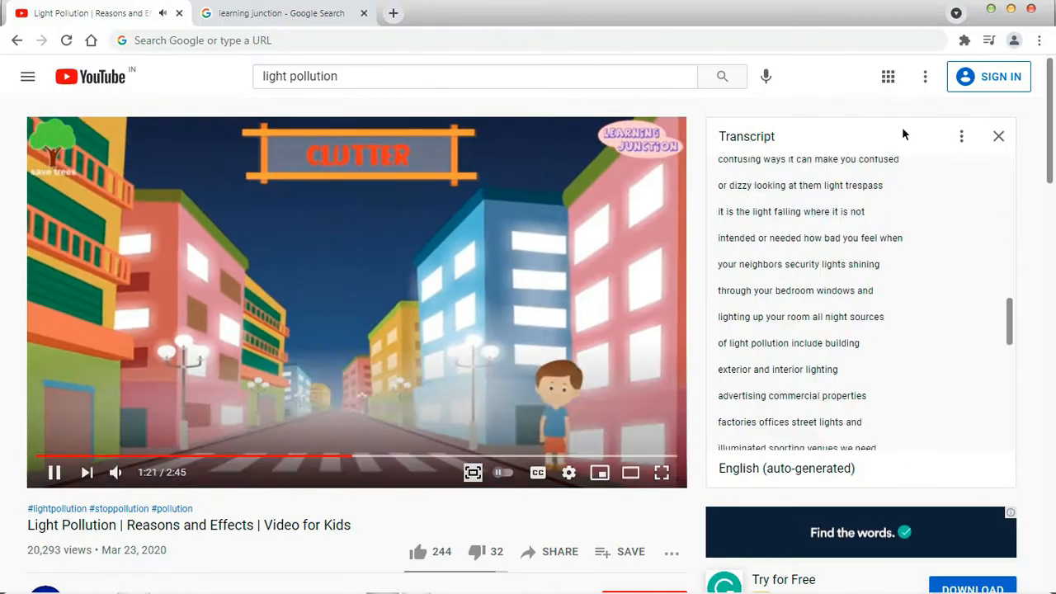
Add the transcript's clutter passage beside the Clutter picture, rejoin the split words "are" and "make", and put a comma after "confusing ways".
left_click_drag(903, 134, 904, 247)
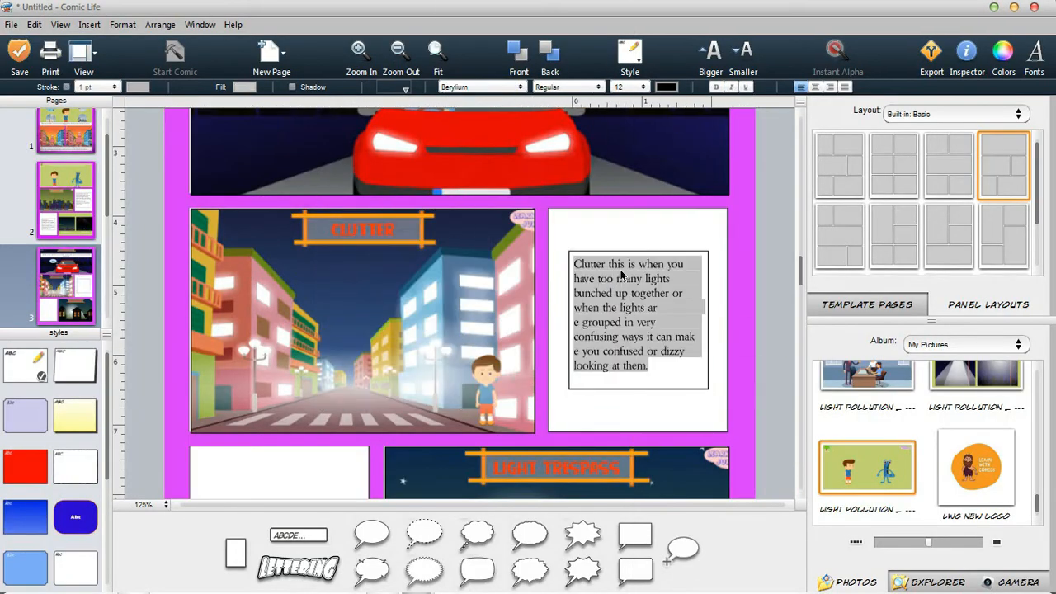
left_click(575, 323)
key("BackSpace")
left_click(575, 351)
key("BackSpace")
left_click(680, 329)
double_click(679, 325)
type(",")
Add the transcript's light trespass passage to page 3's empty bottom panel in a Berylium 12 text box about 2.25 by 1.7 in.
scroll(561, 339, "down", 3)
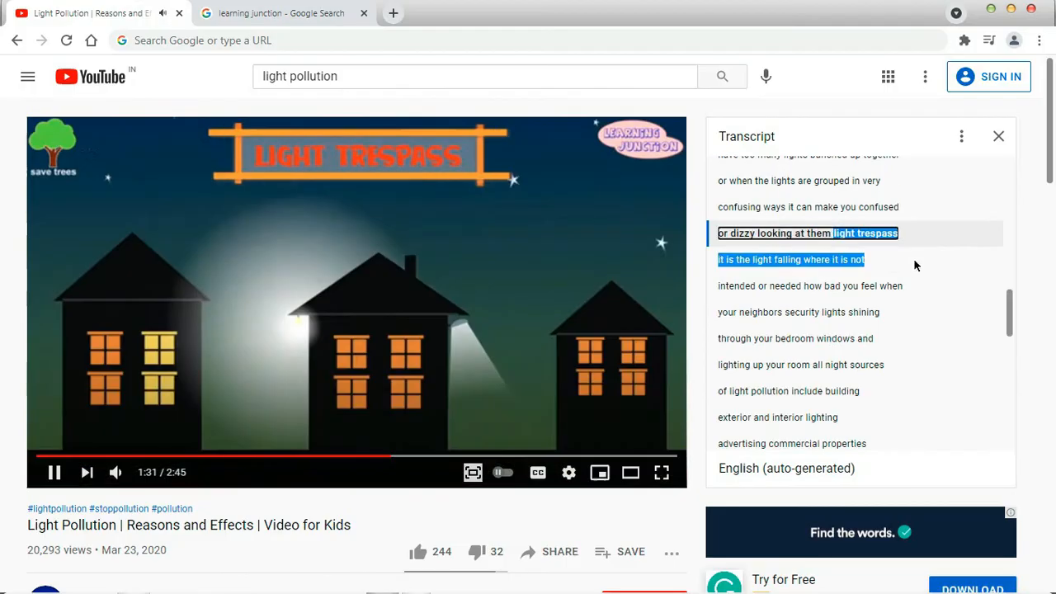
left_click_drag(915, 262, 910, 366)
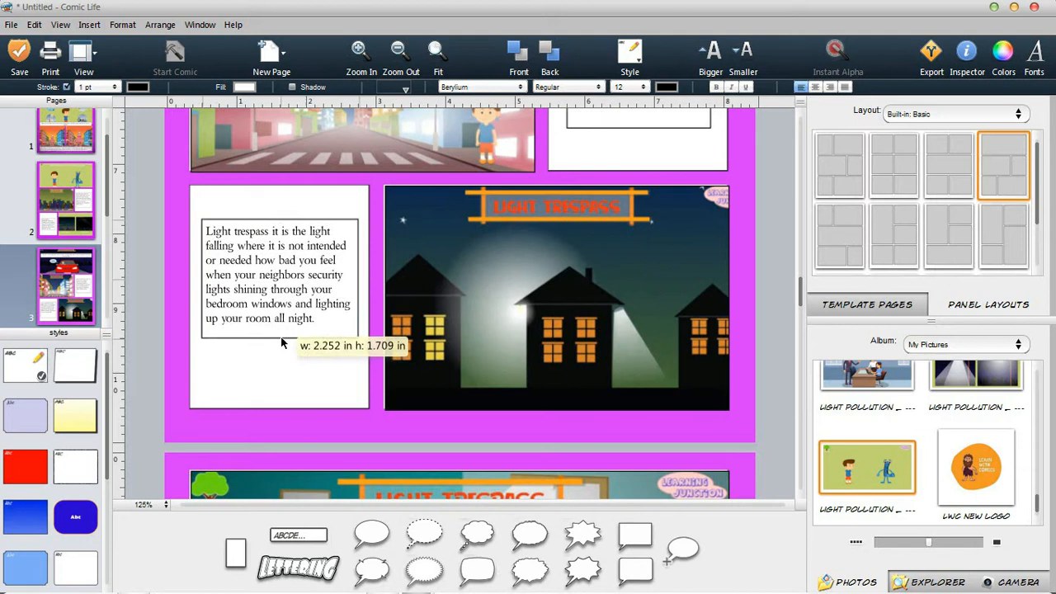
Add a speech balloon reading "TURN OFF THE LIGHTS!!" to page 4's bedroom picture, with its tail pointing at the boy.
scroll(489, 333, "down", 6)
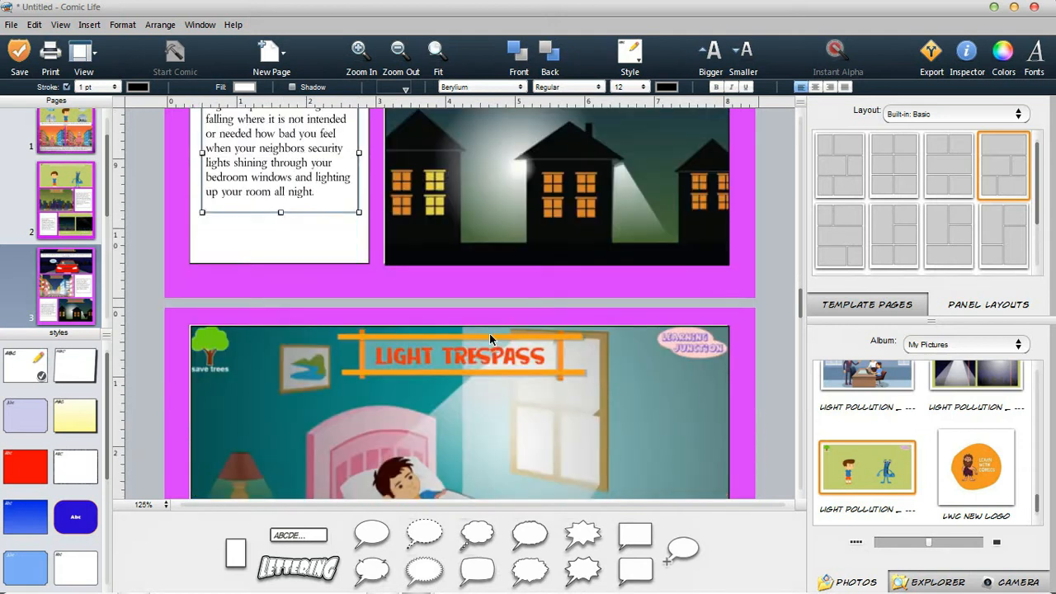
left_click_drag(439, 295, 476, 344)
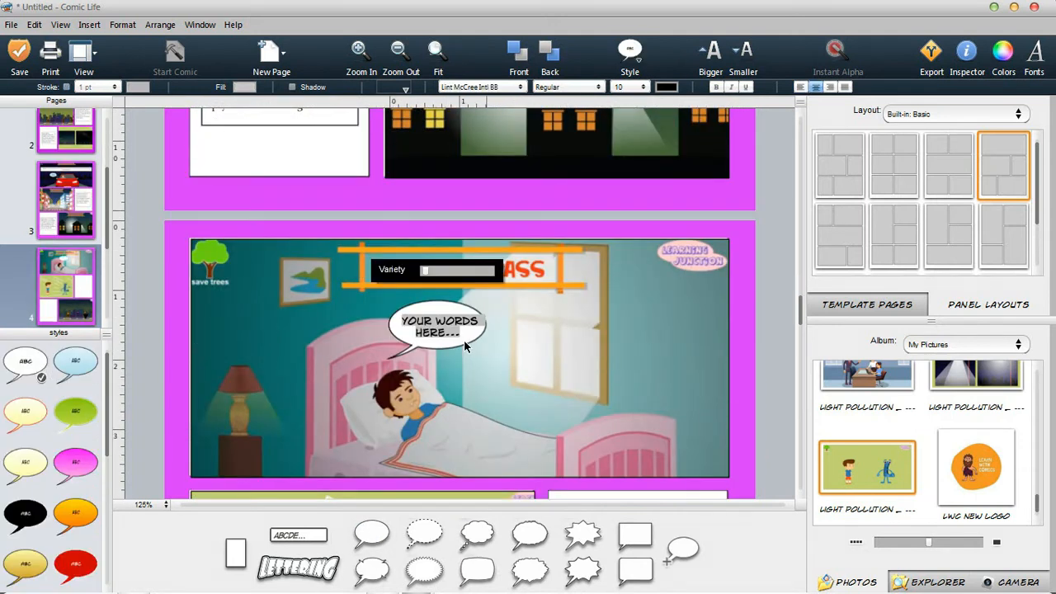
type("TURN OFF THE")
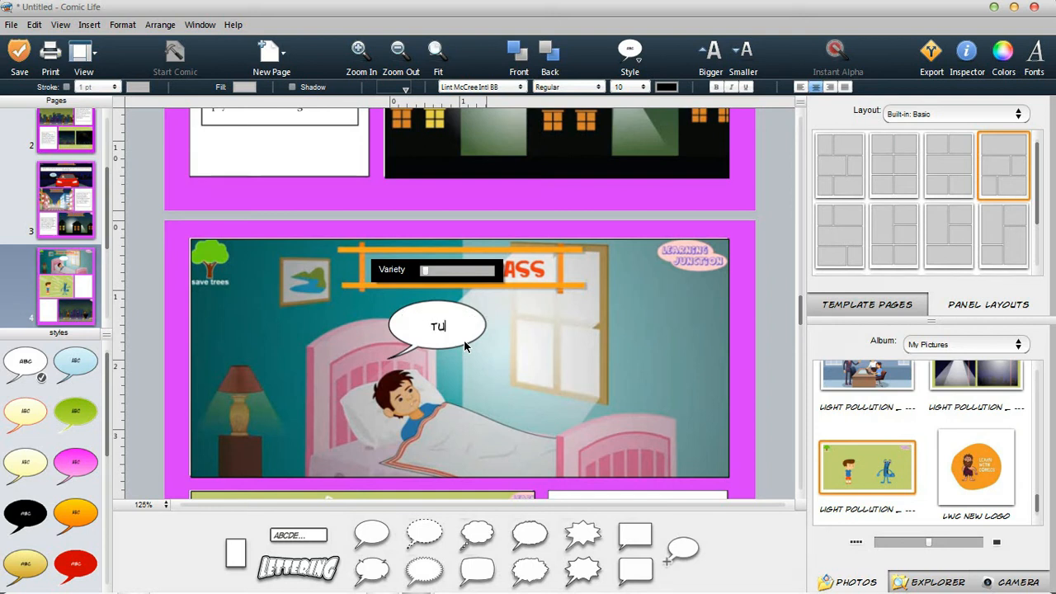
type(" LIGHTS!!")
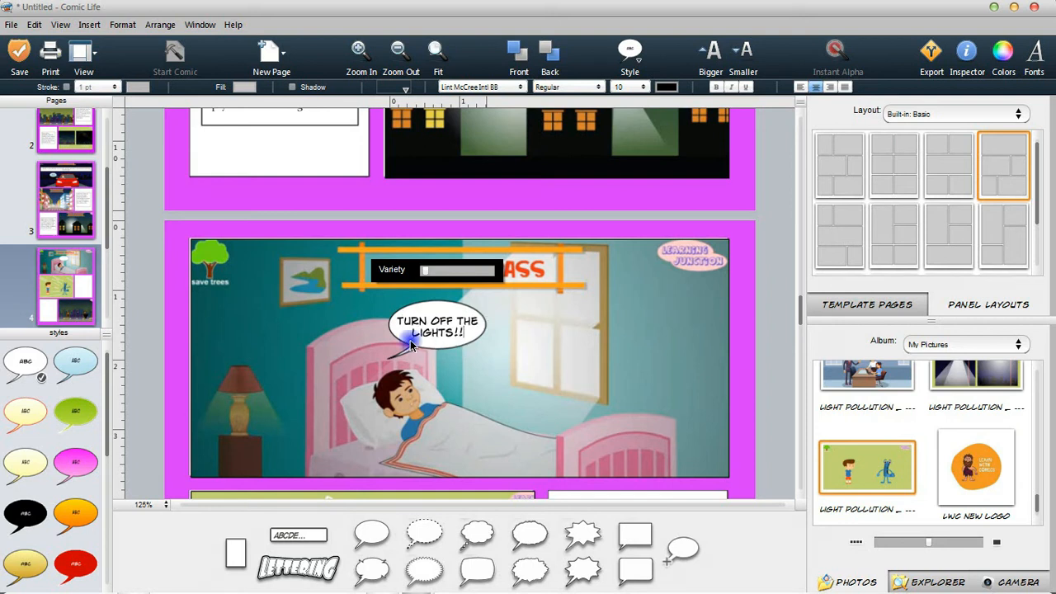
left_click(331, 354)
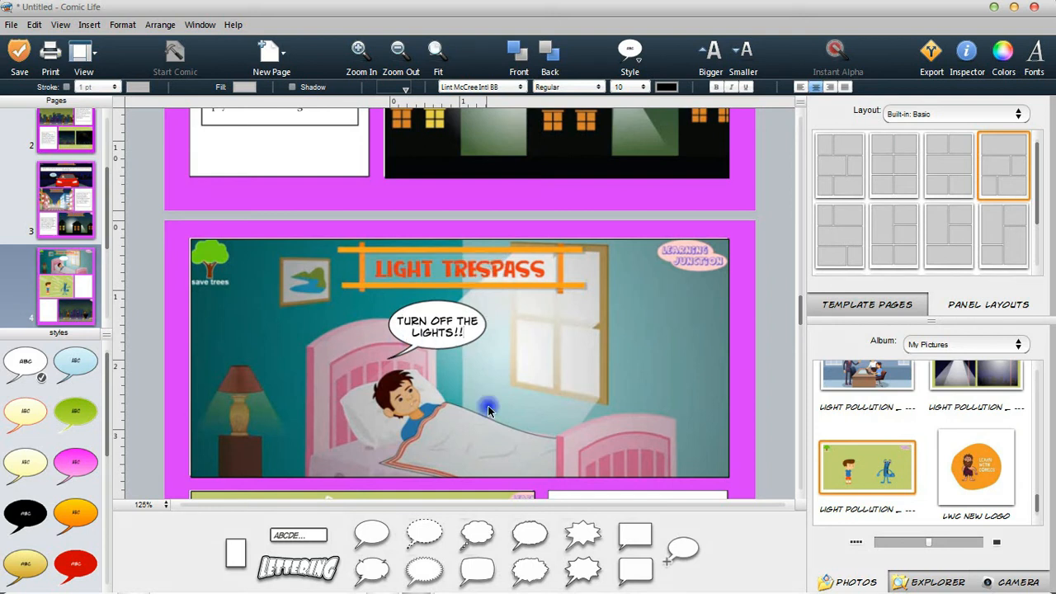
left_click_drag(464, 333, 357, 356)
left_click_drag(284, 381, 362, 385)
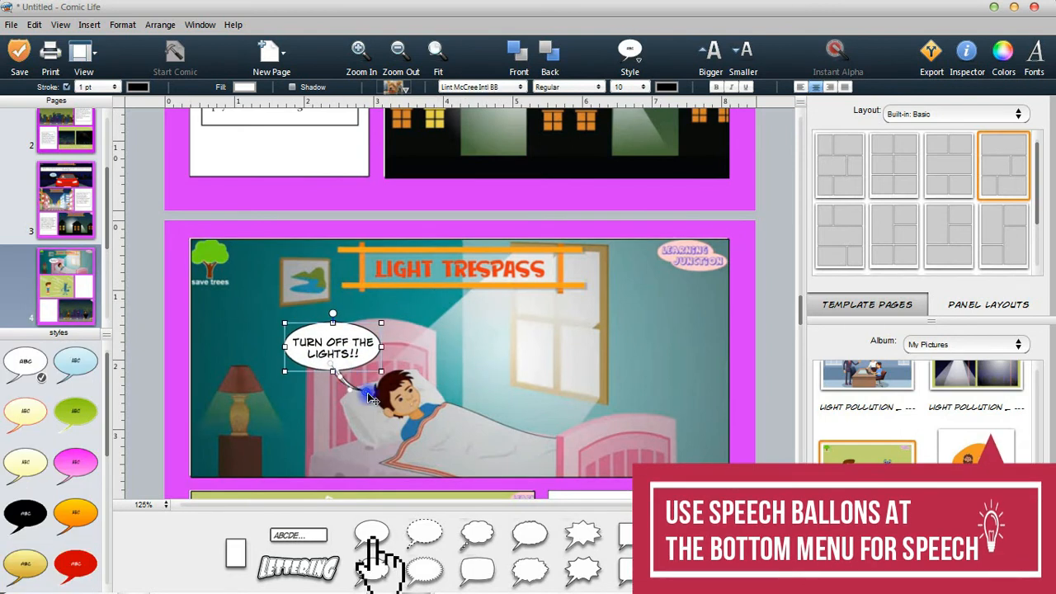
Apply the gold balloon style to the boy's speech balloon on page 4.
left_click(76, 527)
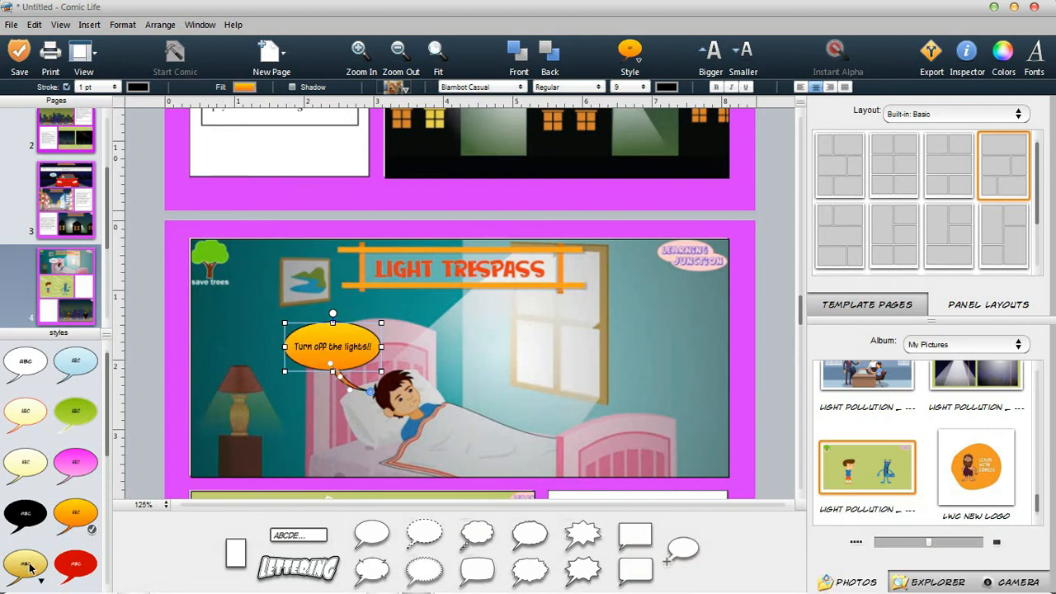
left_click(31, 568)
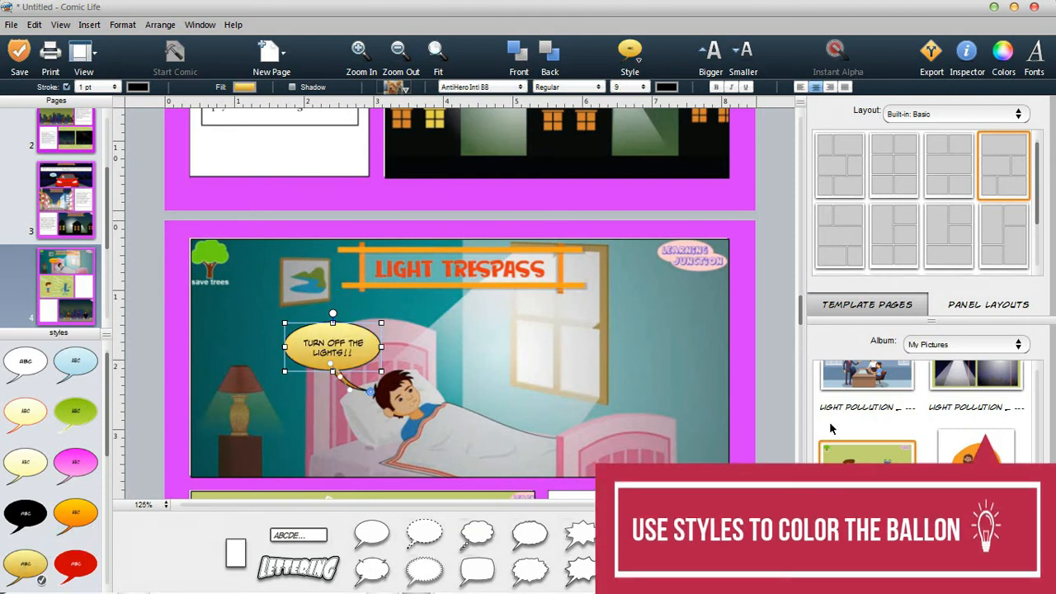
left_click(788, 380)
Add the transcript's "sources of light pollution" passage to page 4's empty middle panel and shorten its text box to fit.
scroll(784, 376, "down", 5)
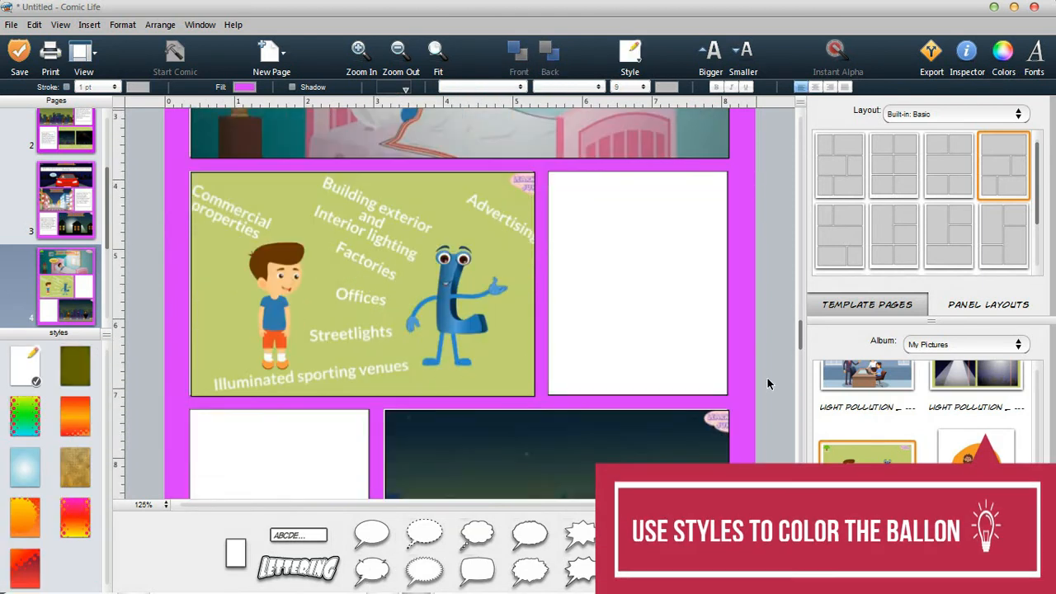
key("alt+Tab")
left_click_drag(850, 366, 899, 407)
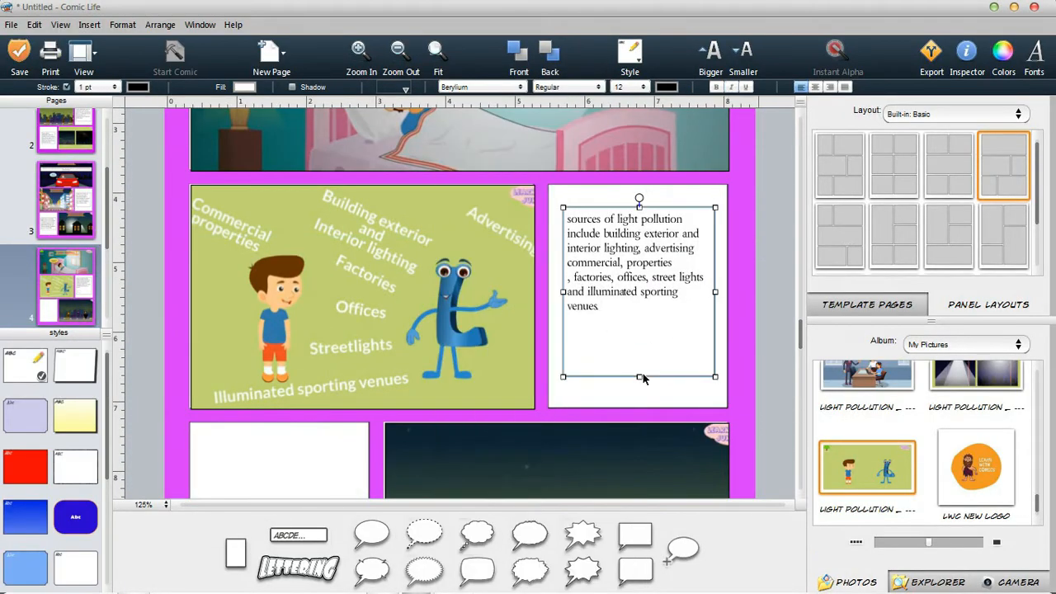
left_click_drag(641, 372, 668, 277)
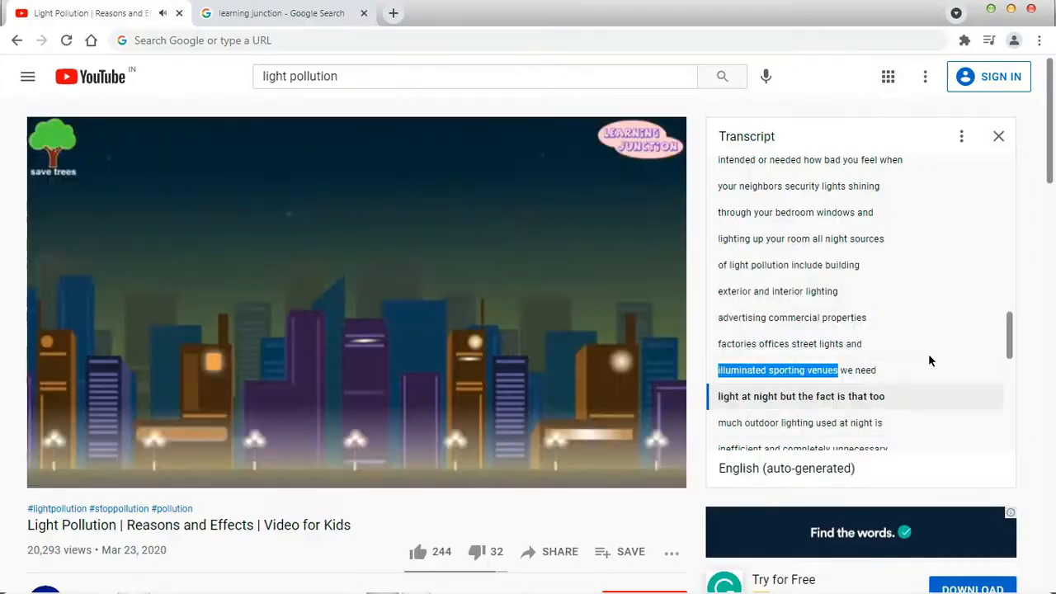
Add the transcript passage starting "we need light at night" to page 4, set it in Berylium, and narrow its text box.
key("alt+Tab")
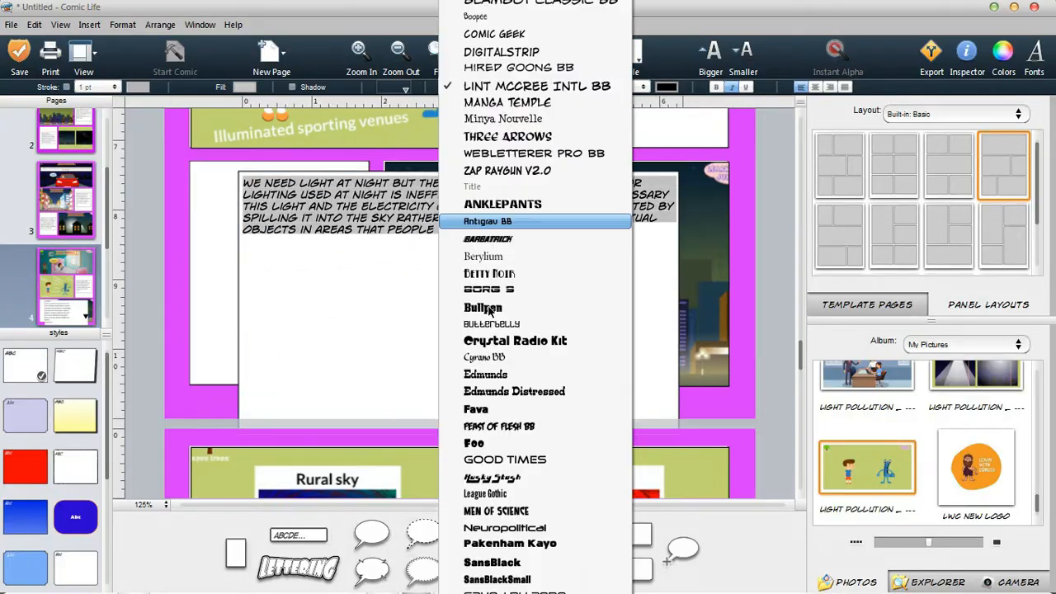
left_click(484, 256)
left_click_drag(683, 230, 338, 333)
Return to the browser and select the transcript lines around "this kind of LED drop light" for the comic.
key("alt+Tab")
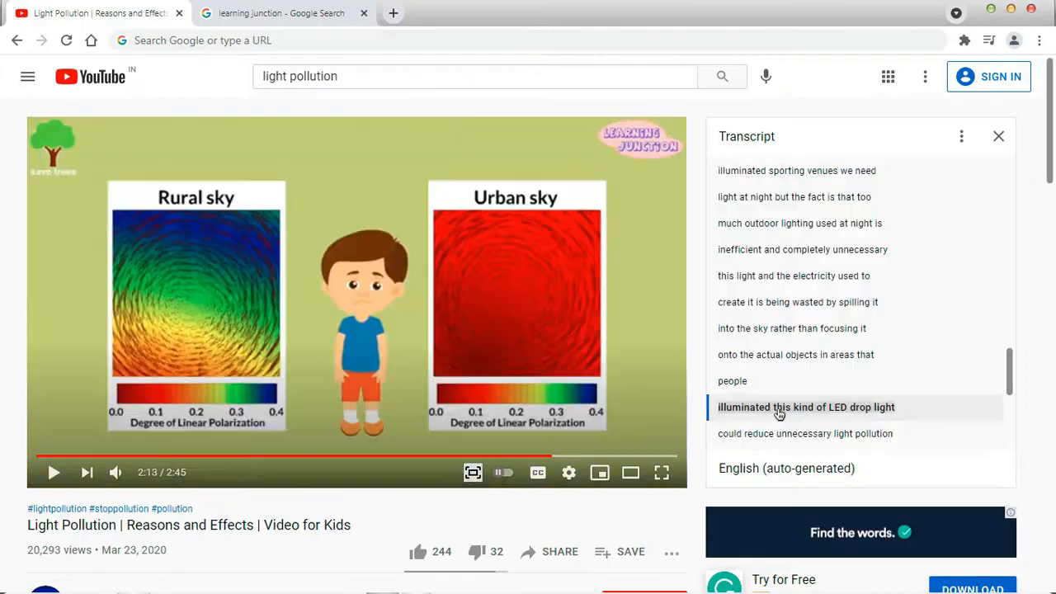
left_click_drag(804, 354, 898, 412)
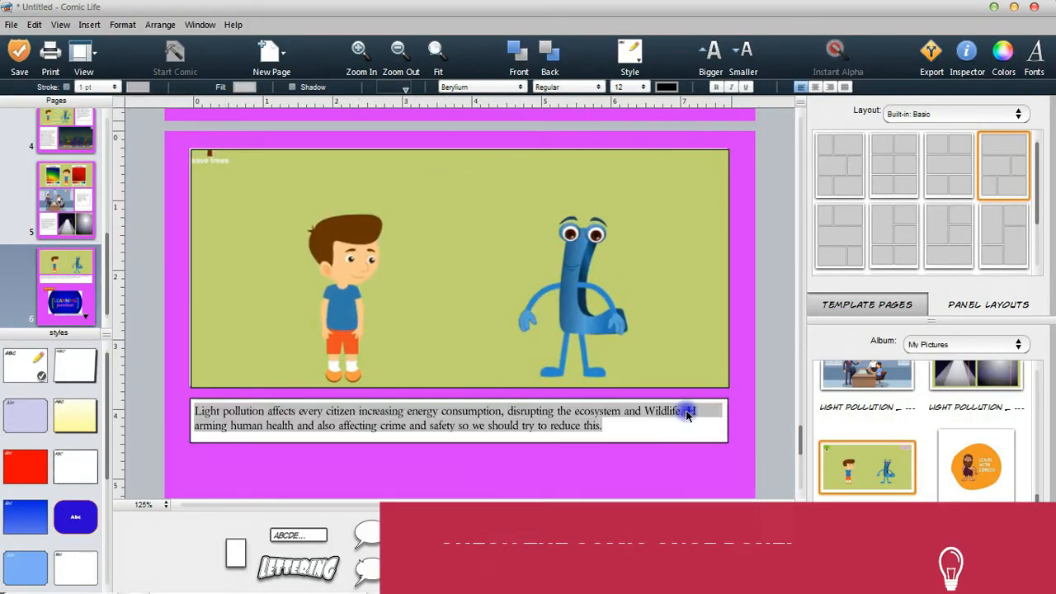
Review the finished comic's pages from page 6 back to page 1.
scroll(794, 394, "down", 10)
scroll(795, 394, "up", 10)
scroll(808, 188, "up", 20)
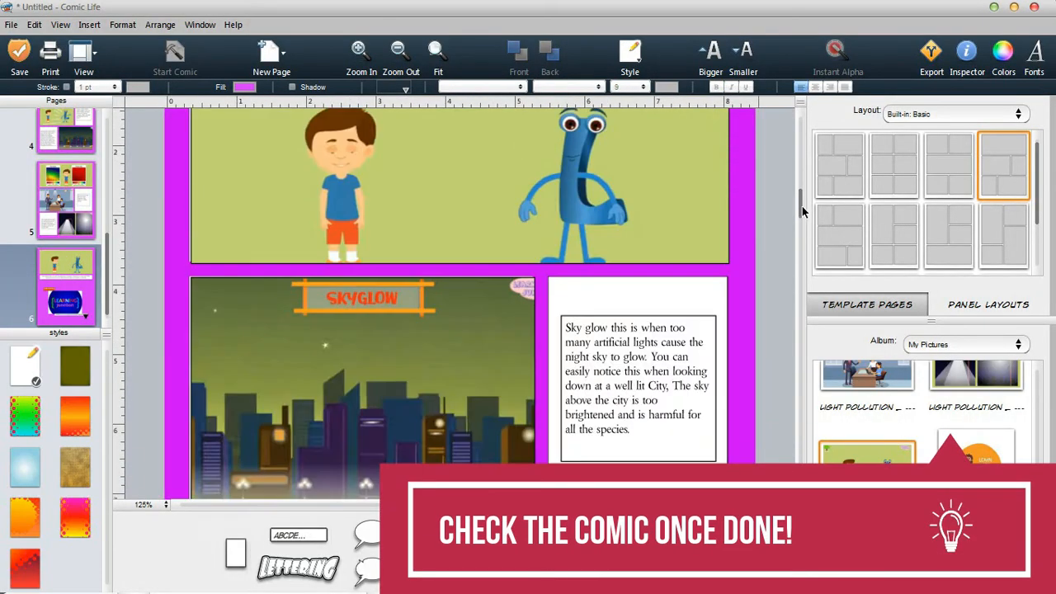
left_click_drag(822, 144, 795, 178)
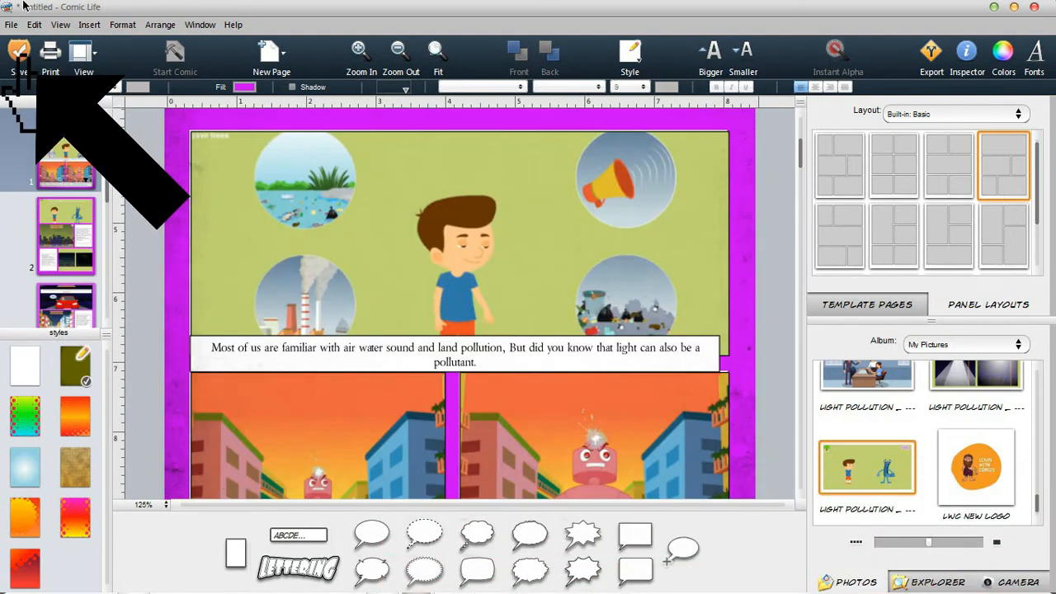
Save the comic as "Light Pollution" in the Editing Files folder.
left_click(21, 58)
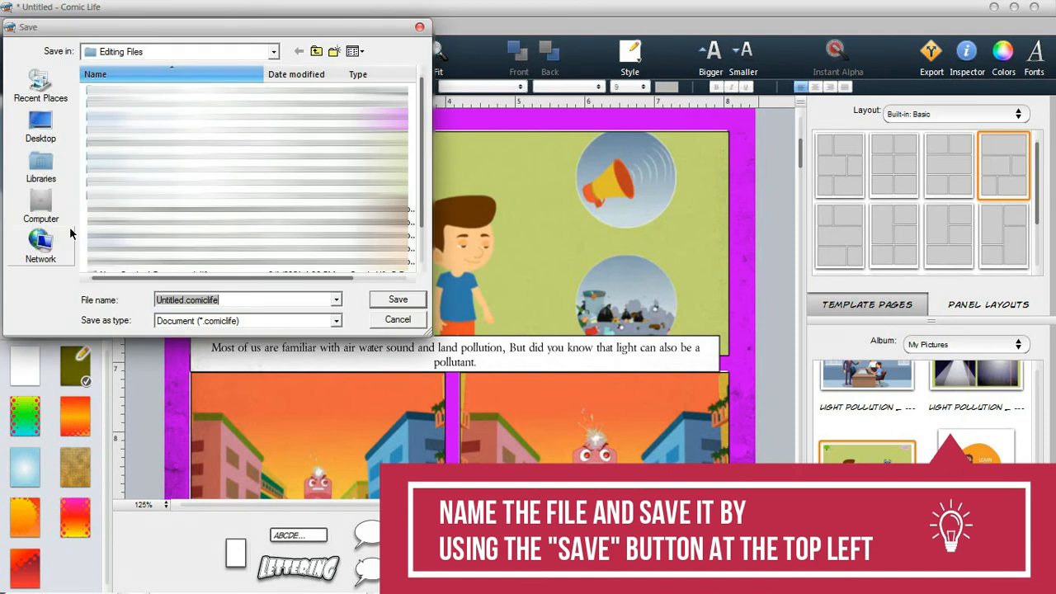
type("Light Pollution")
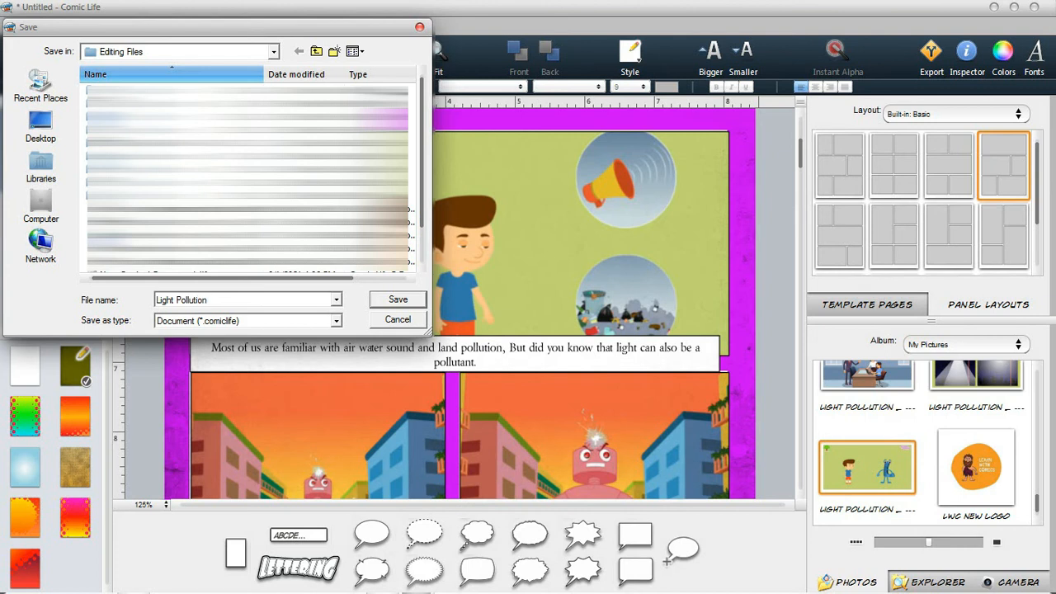
key("Return")
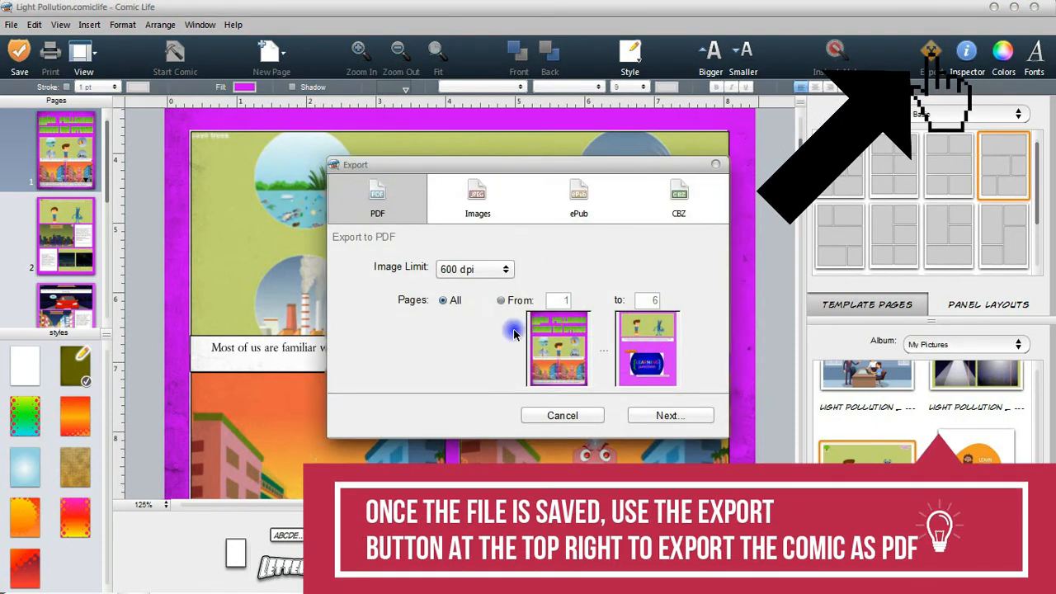
Export all pages of the comic to Light Pollution.pdf with a 600 dpi image limit.
left_click(660, 417)
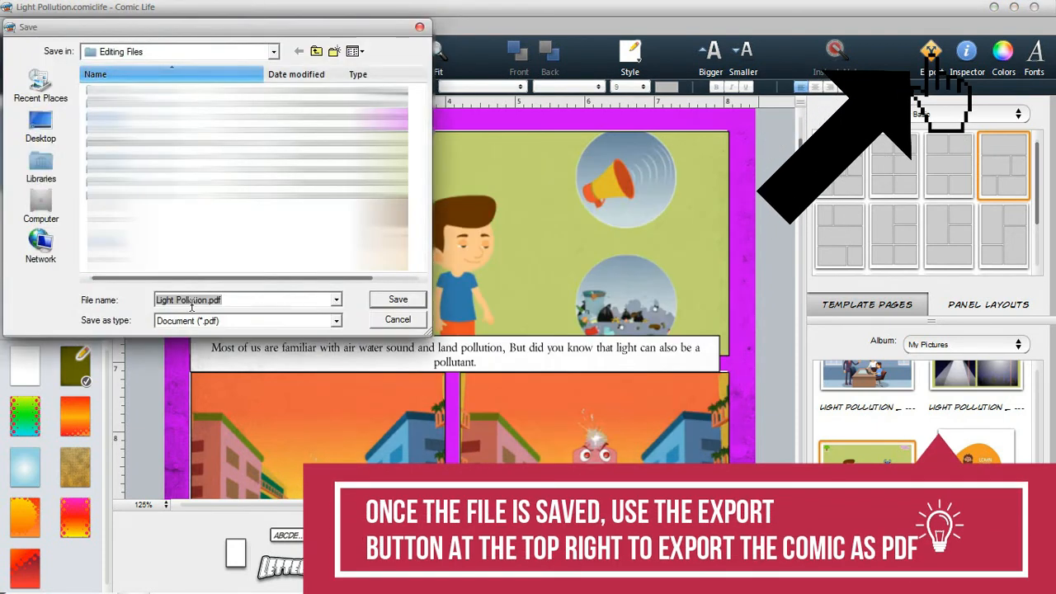
left_click(418, 300)
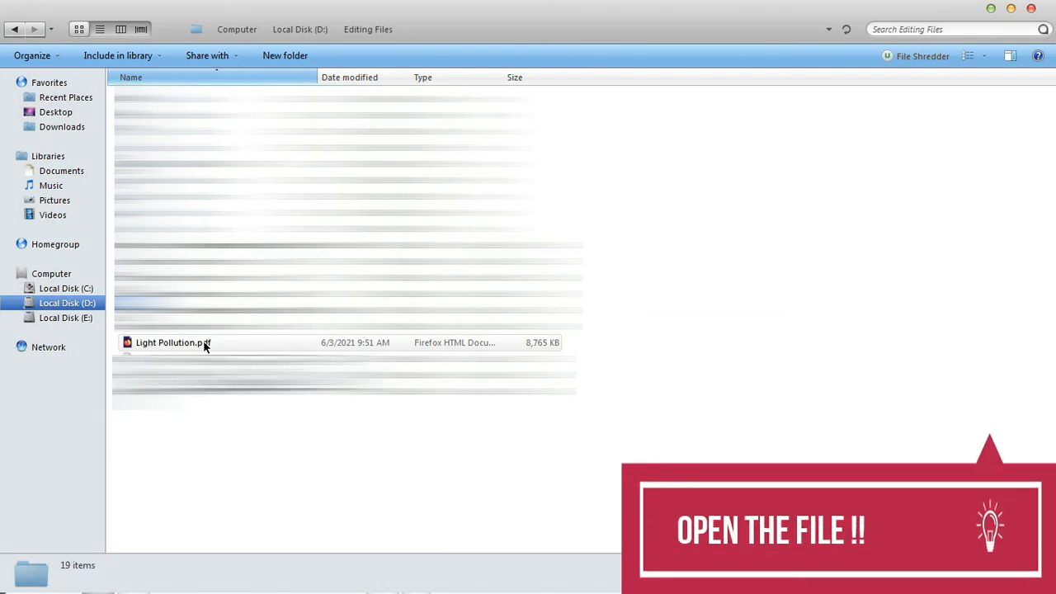
Open Light Pollution.pdf from the Editing Files folder in a new Chrome tab.
left_click_drag(205, 347, 377, 487)
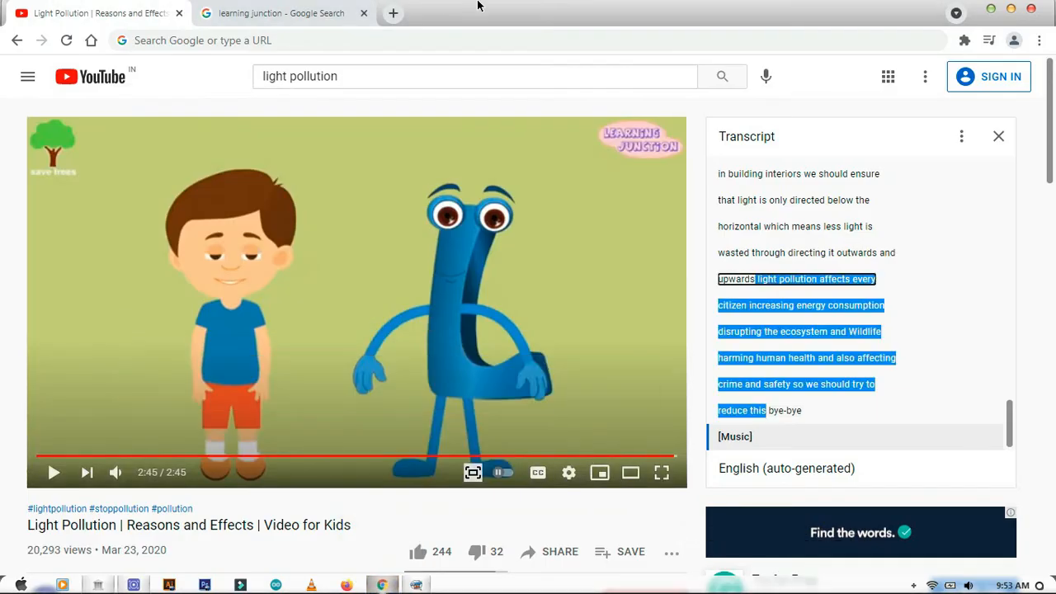
left_click_drag(476, 6, 465, 9)
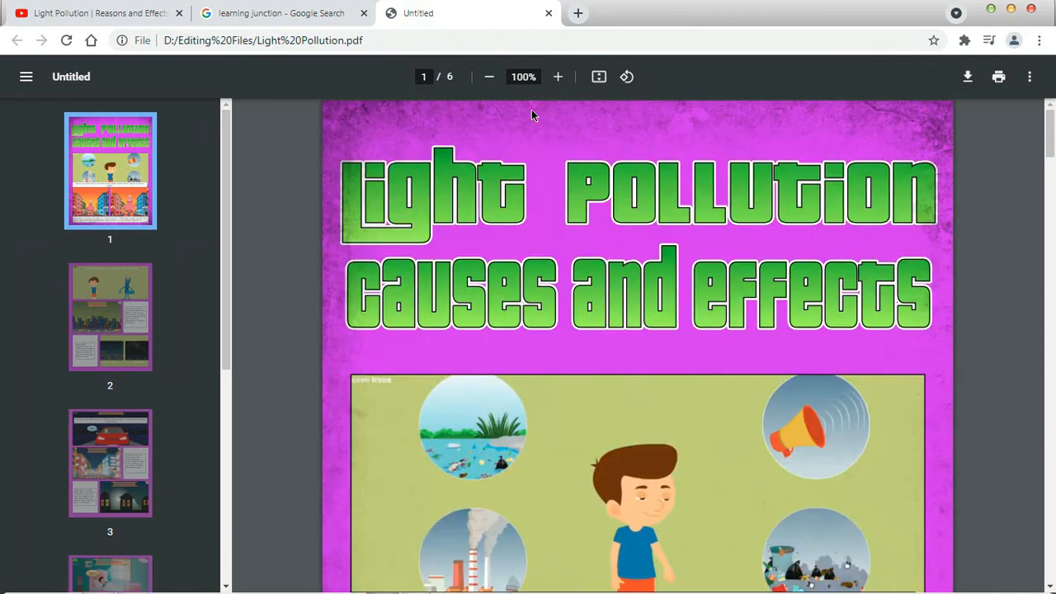
Zoom the PDF out to 67% and view pages 2 and 3 to check the exported comic.
left_click(490, 76)
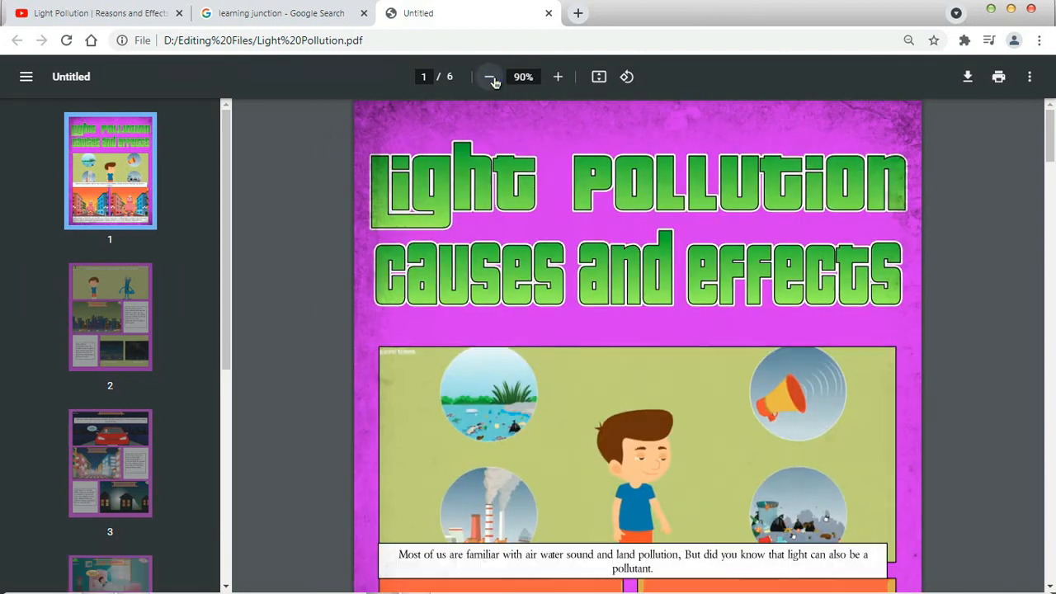
left_click(490, 76)
left_click(492, 78)
left_click(491, 77)
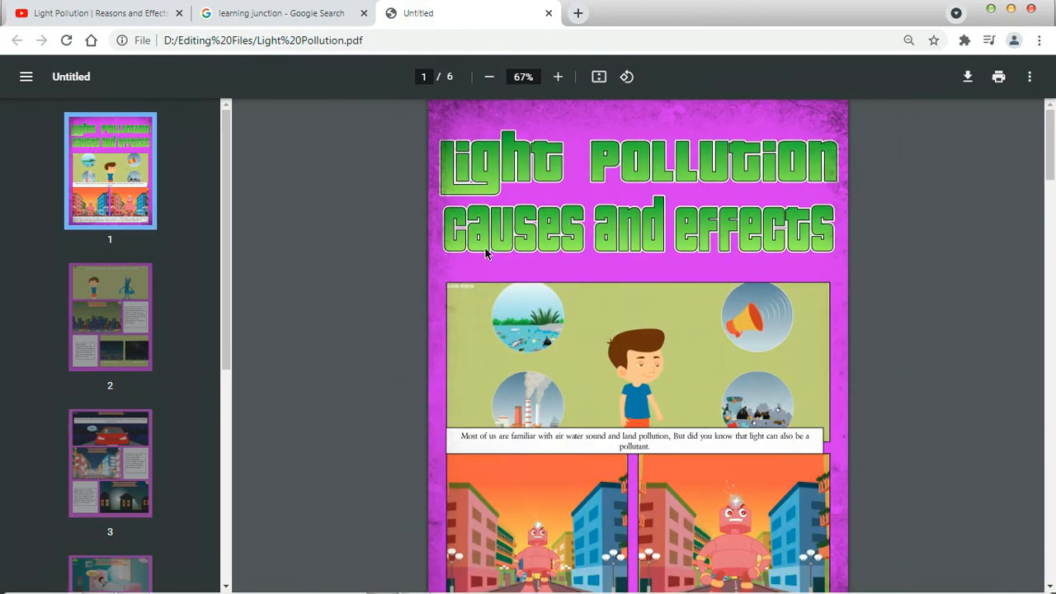
left_click(107, 312)
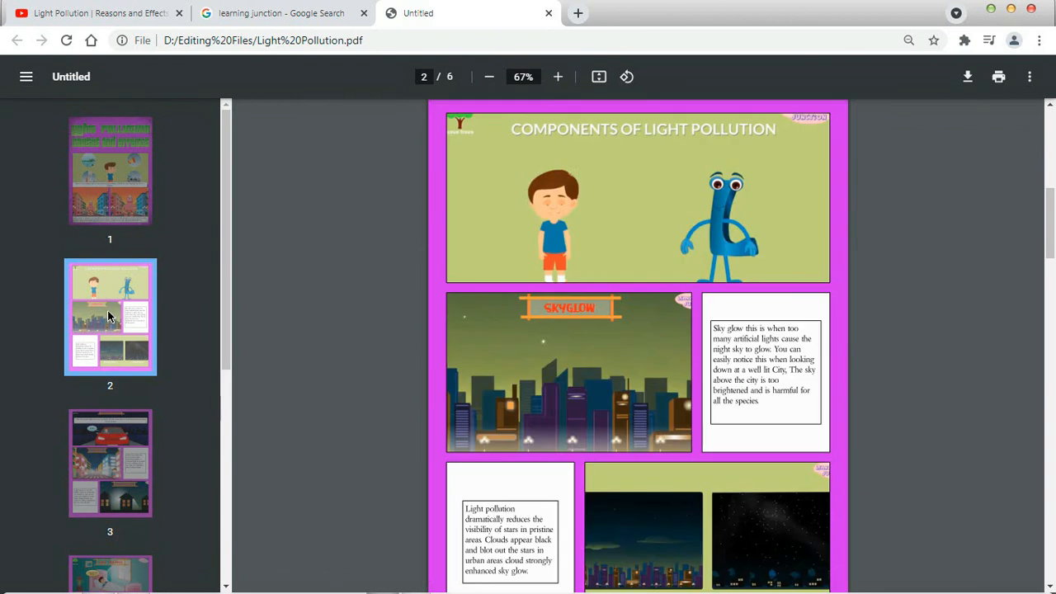
left_click(105, 430)
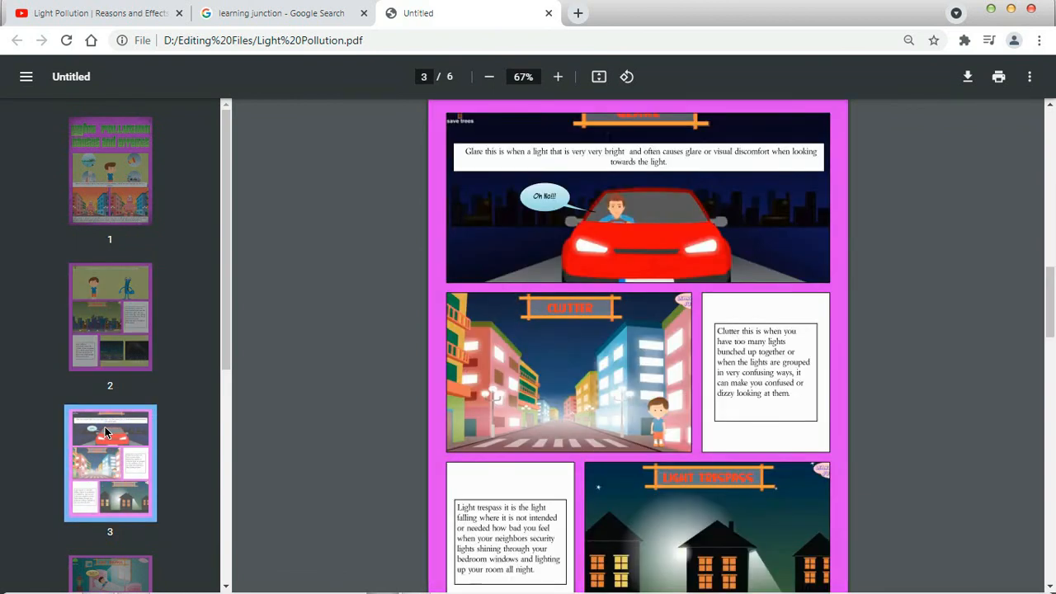